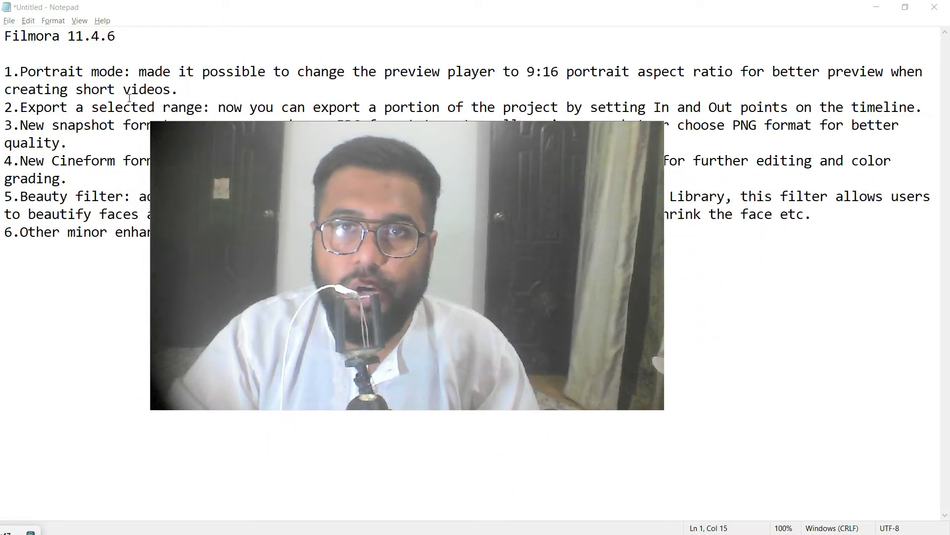
- Highlight the "Portrait mode" entry in the notes and switch to Wondershare Filmora
{"action": "left_click_drag", "start_coordinate": [20, 72], "coordinate": [124, 73]}
{"action": "left_click", "coordinate": [131, 72]}
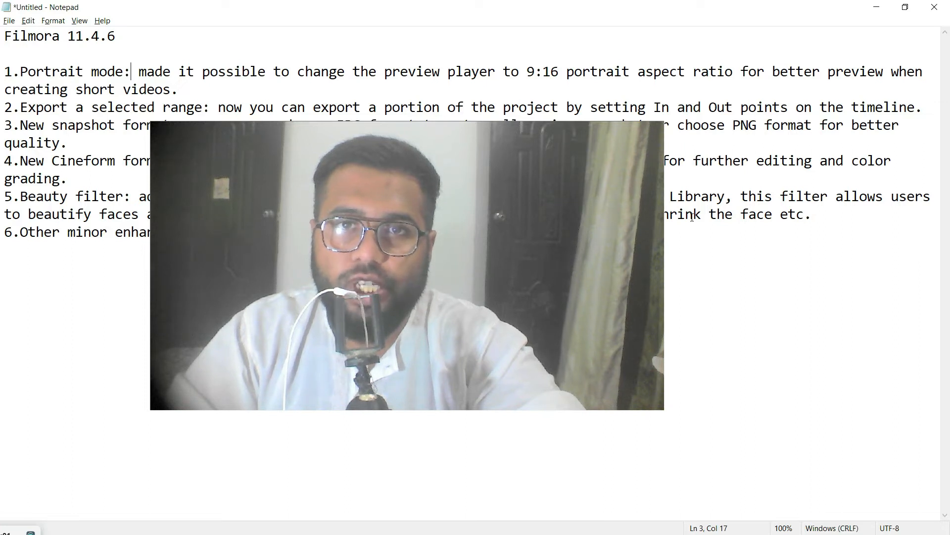
{"action": "key", "text": "alt+Tab"}
{"action": "left_click", "coordinate": [693, 222]}
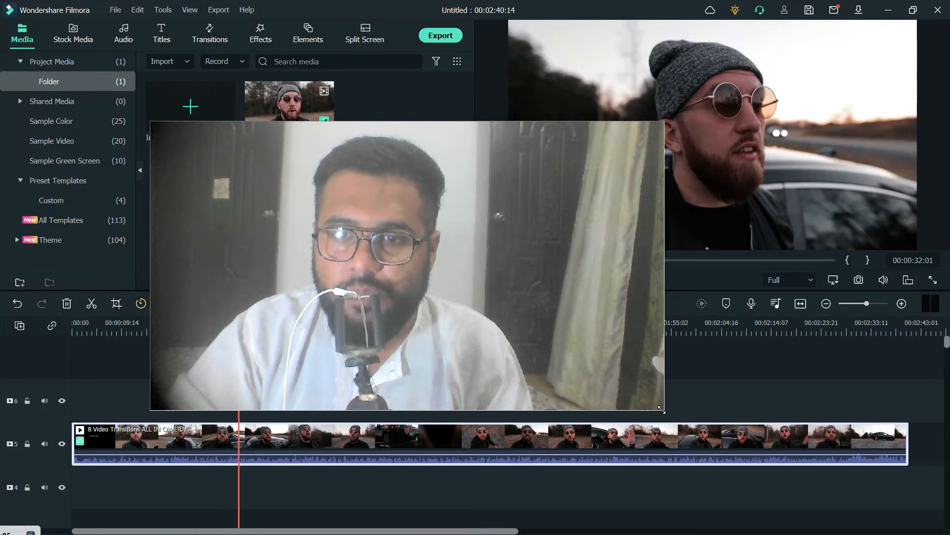
- Switch the preview player to the portrait layout and back to the landscape layout
{"action": "left_click_drag", "start_coordinate": [273, 180], "coordinate": [113, 492]}
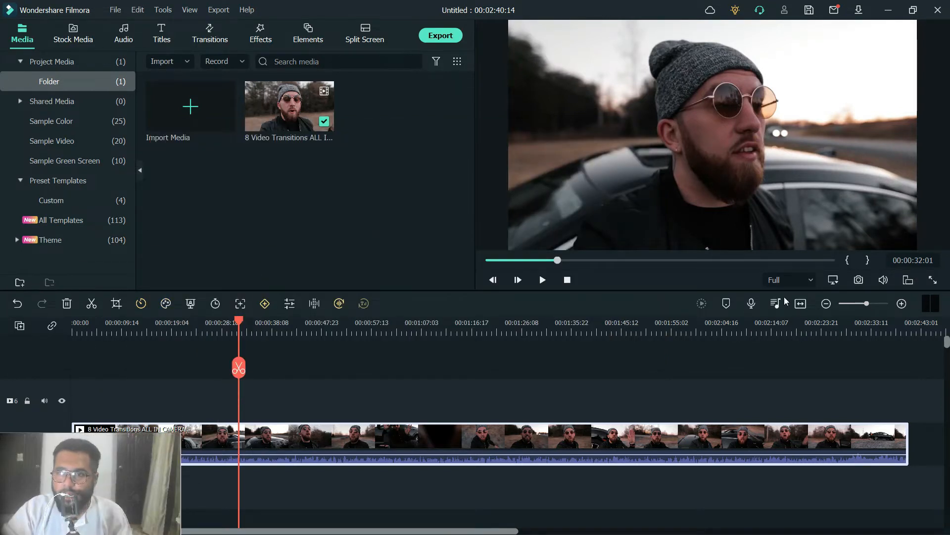
{"action": "left_click", "coordinate": [908, 280]}
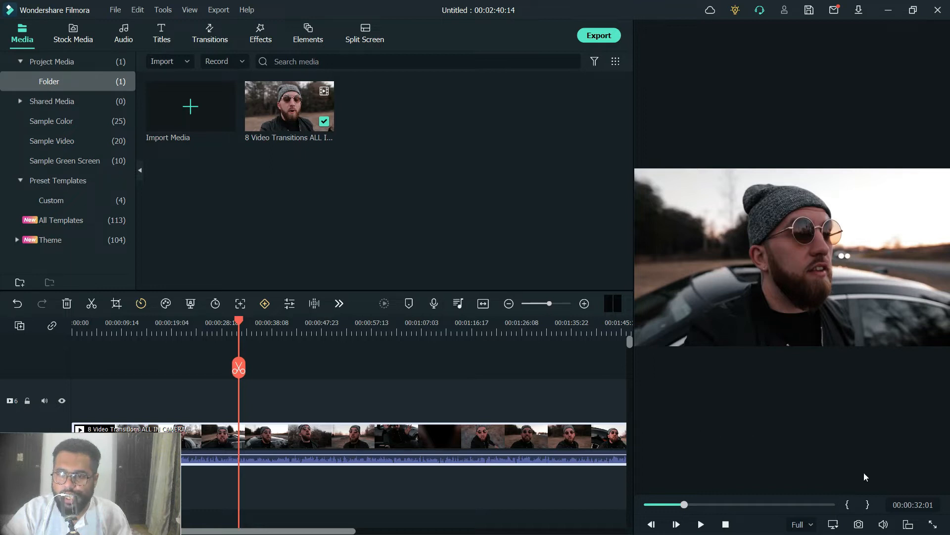
{"action": "left_click", "coordinate": [908, 524]}
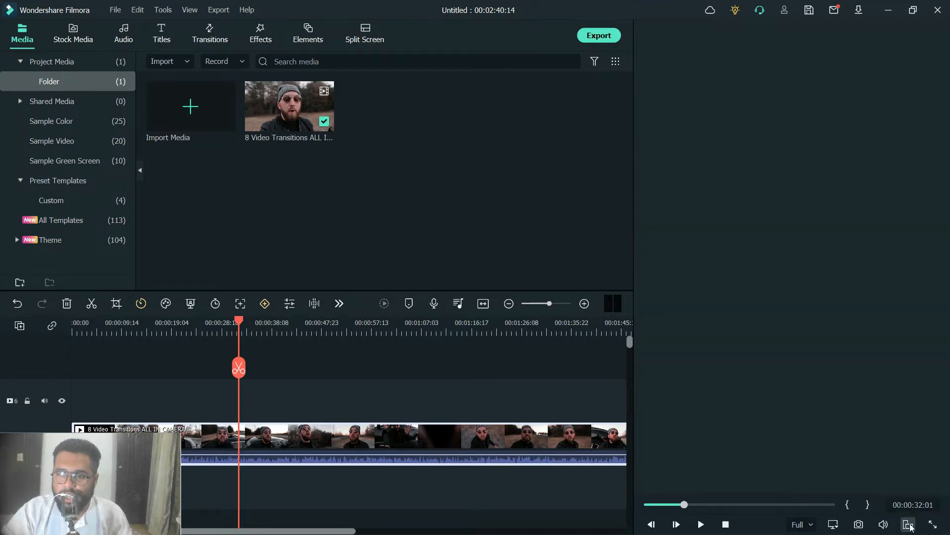
- Highlight the "Export a selected range" entry in the notes and return to Filmora
{"action": "key", "text": "alt+Tab"}
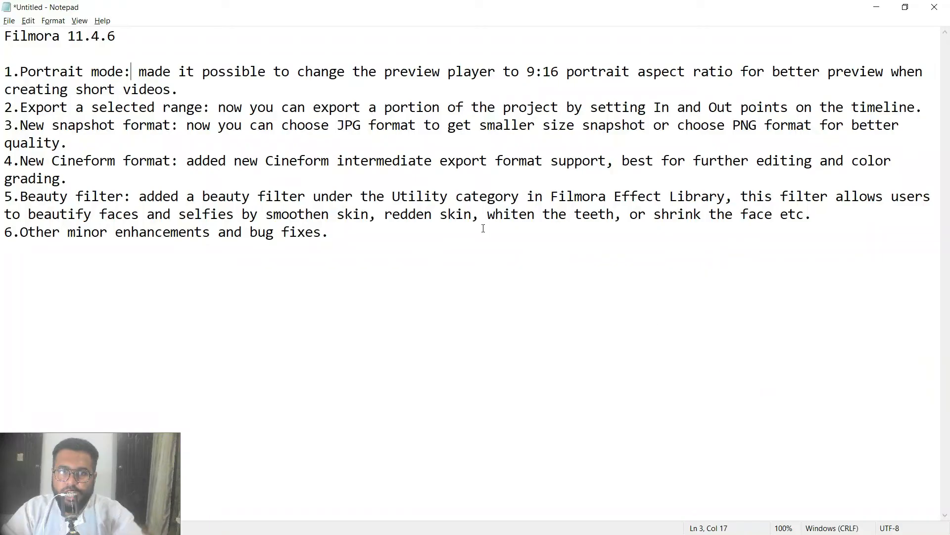
{"action": "left_click_drag", "start_coordinate": [19, 107], "coordinate": [203, 107]}
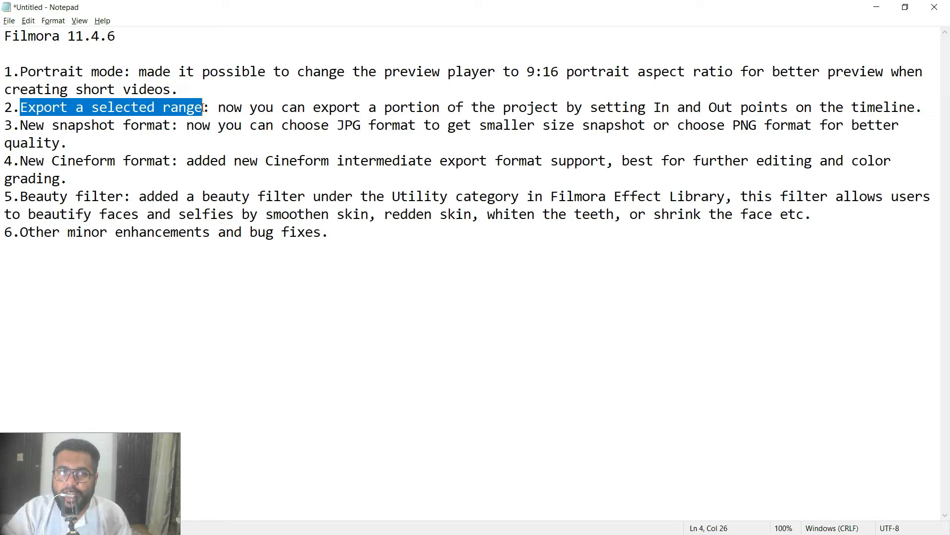
{"action": "left_click", "coordinate": [877, 8]}
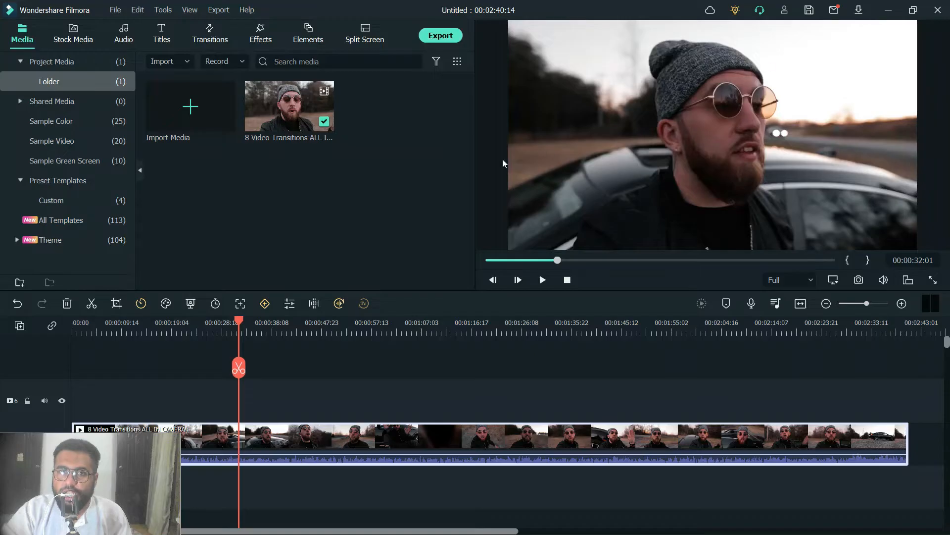
- Mark the timeline clip for selected-range export and shorten the In and Out range to about 5 seconds near the clip's start
{"action": "right_click", "coordinate": [343, 438]}
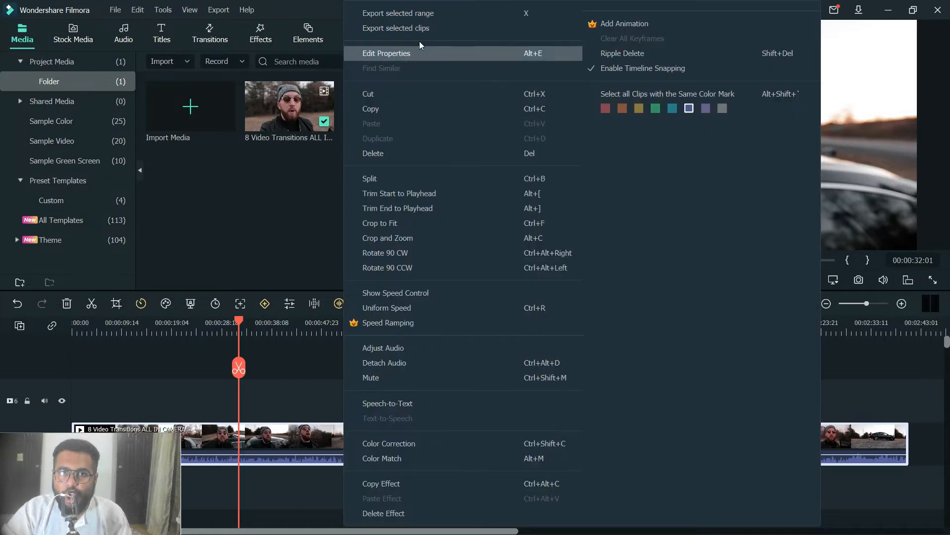
{"action": "left_click", "coordinate": [423, 14]}
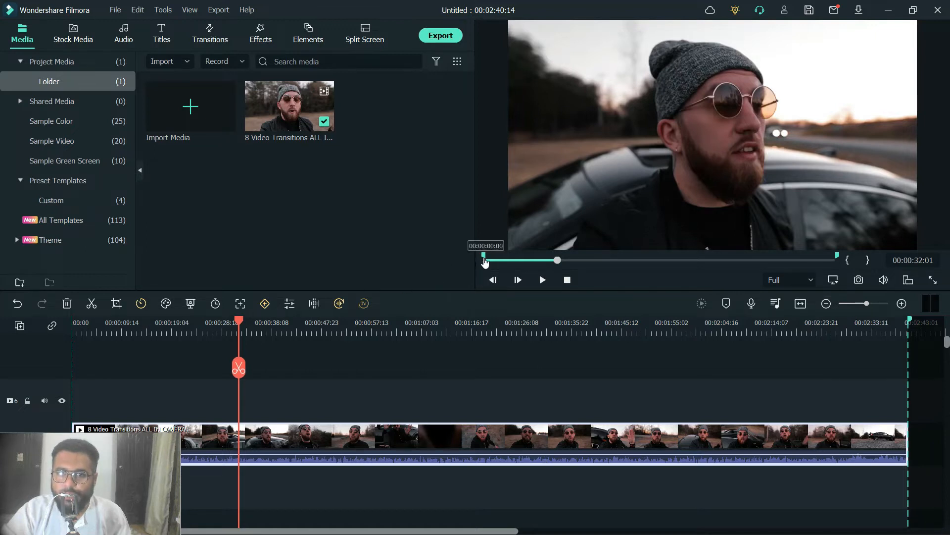
{"action": "mouse_move", "coordinate": [841, 257]}
{"action": "left_mouse_down"}
{"action": "mouse_move", "coordinate": [595, 261]}
{"action": "mouse_move", "coordinate": [692, 261]}
{"action": "left_mouse_up"}
{"action": "mouse_move", "coordinate": [492, 255]}
{"action": "left_mouse_down"}
{"action": "mouse_move", "coordinate": [607, 259]}
{"action": "mouse_move", "coordinate": [493, 256]}
{"action": "left_mouse_up"}
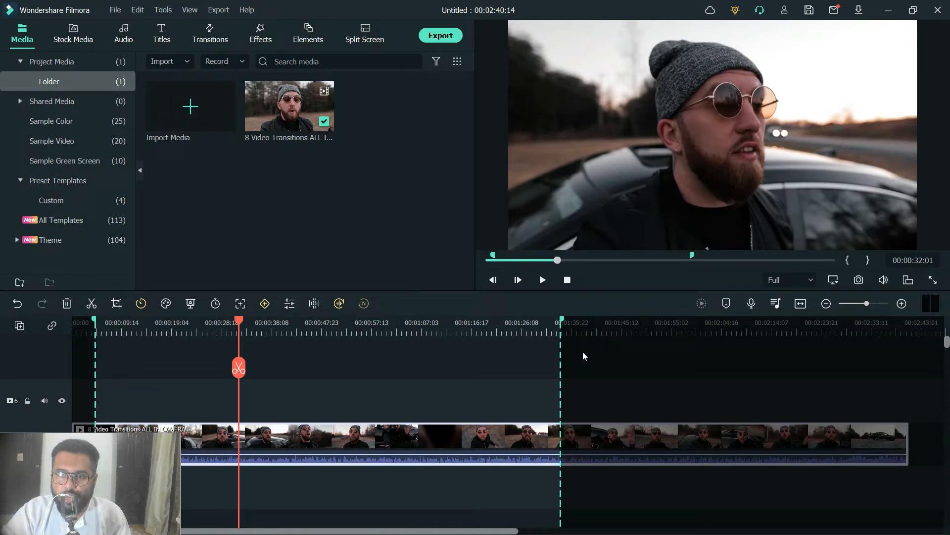
{"action": "mouse_move", "coordinate": [566, 326]}
{"action": "left_mouse_down"}
{"action": "mouse_move", "coordinate": [750, 323]}
{"action": "mouse_move", "coordinate": [135, 317]}
{"action": "mouse_move", "coordinate": [126, 369]}
{"action": "left_mouse_up"}
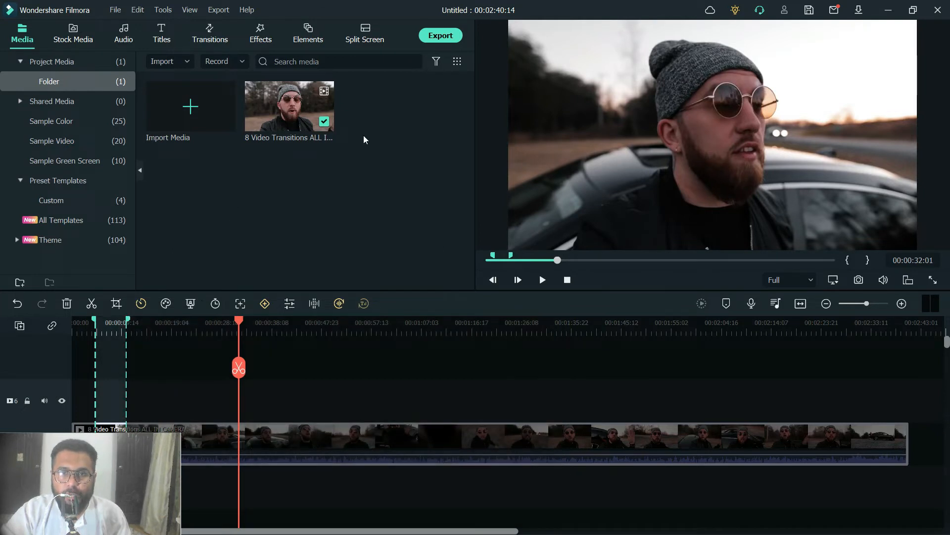
- Open the export options for the selected range, close them without exporting, and cancel the selected range
{"action": "left_click", "coordinate": [441, 39]}
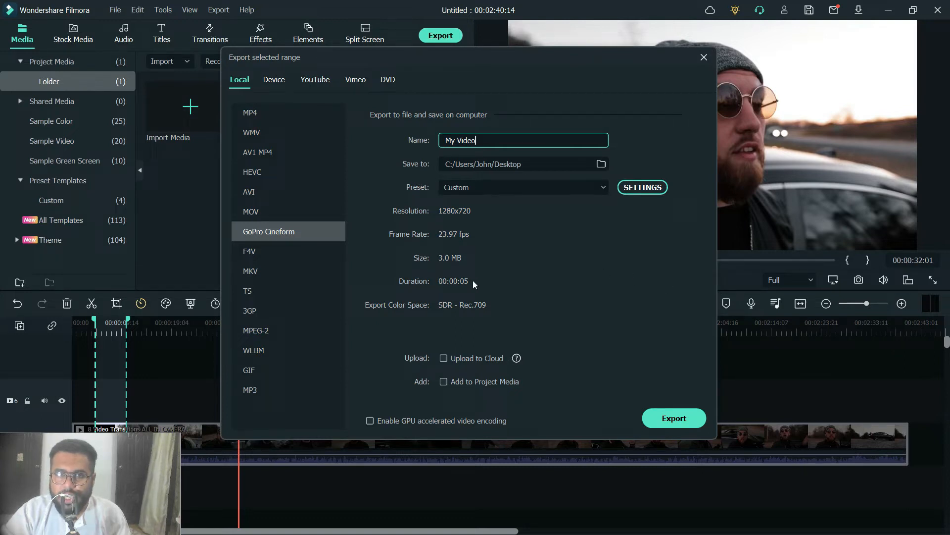
{"action": "left_click", "coordinate": [703, 57]}
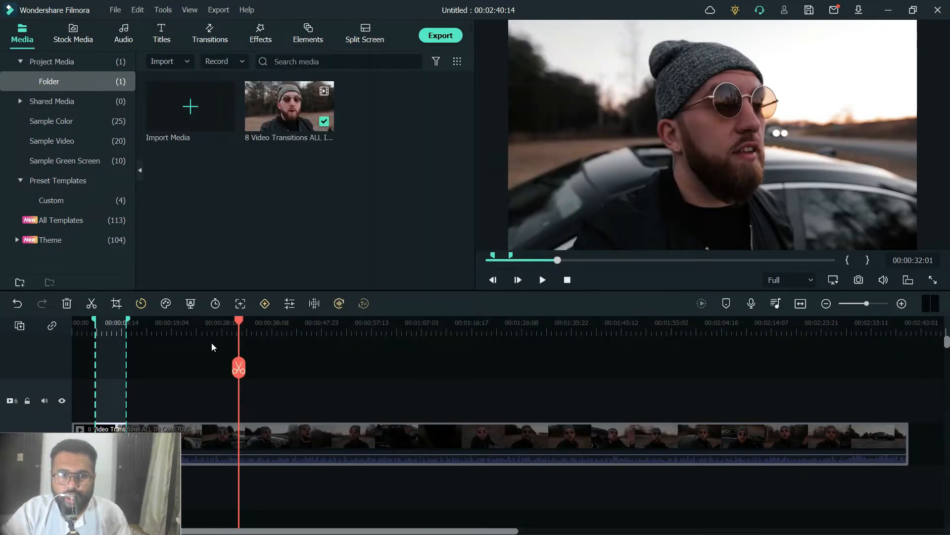
{"action": "right_click", "coordinate": [292, 444]}
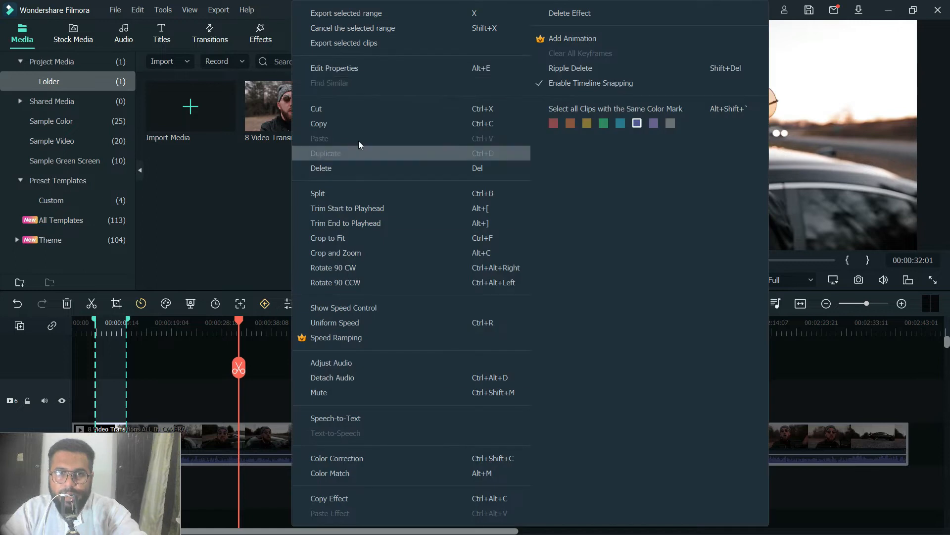
{"action": "left_click", "coordinate": [370, 30]}
- Split the timeline clip at 00:01:03:07, then undo the split
{"action": "right_click", "coordinate": [444, 443]}
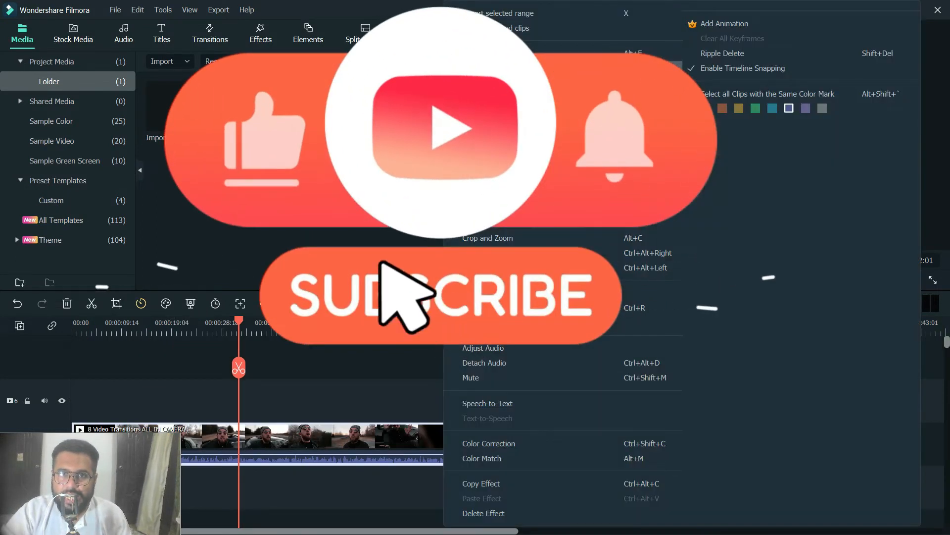
{"action": "left_click", "coordinate": [401, 393]}
{"action": "left_click", "coordinate": [400, 370]}
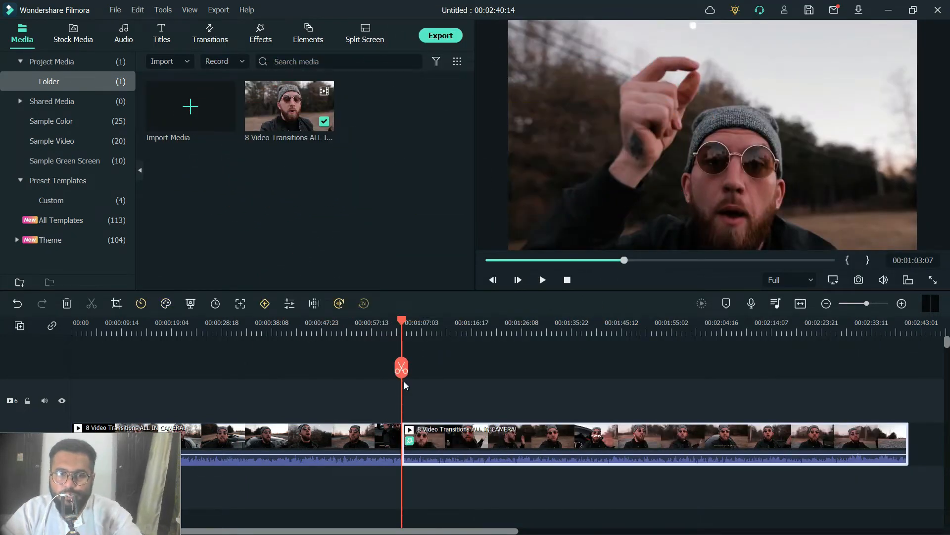
{"action": "key", "text": "ctrl+z"}
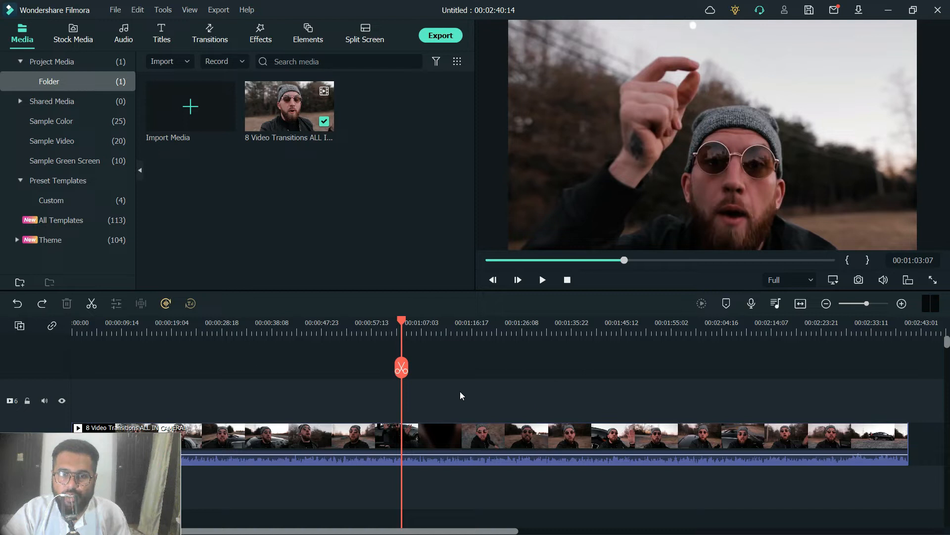
- Move the playhead to 00:01:38:02 and highlight the "New snapshot format" entry in the notes, then return to Filmora
{"action": "left_click_drag", "start_coordinate": [402, 368], "coordinate": [583, 357]}
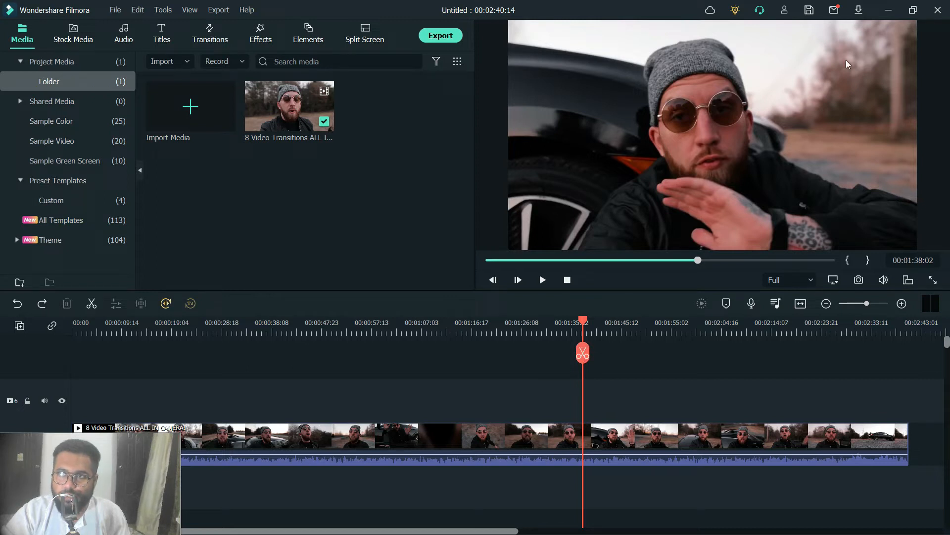
{"action": "key", "text": "alt+Tab"}
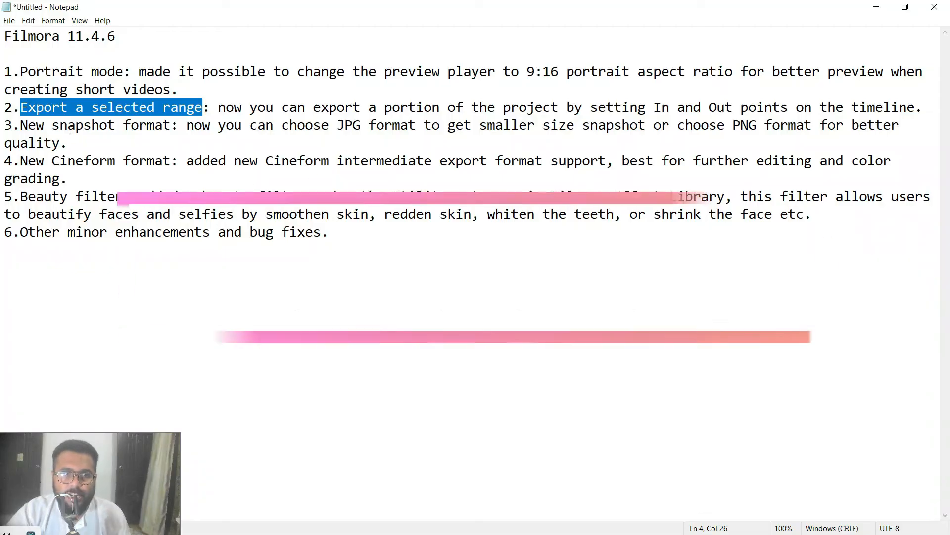
{"action": "left_click_drag", "start_coordinate": [20, 125], "coordinate": [170, 125]}
{"action": "key", "text": "alt+Tab"}
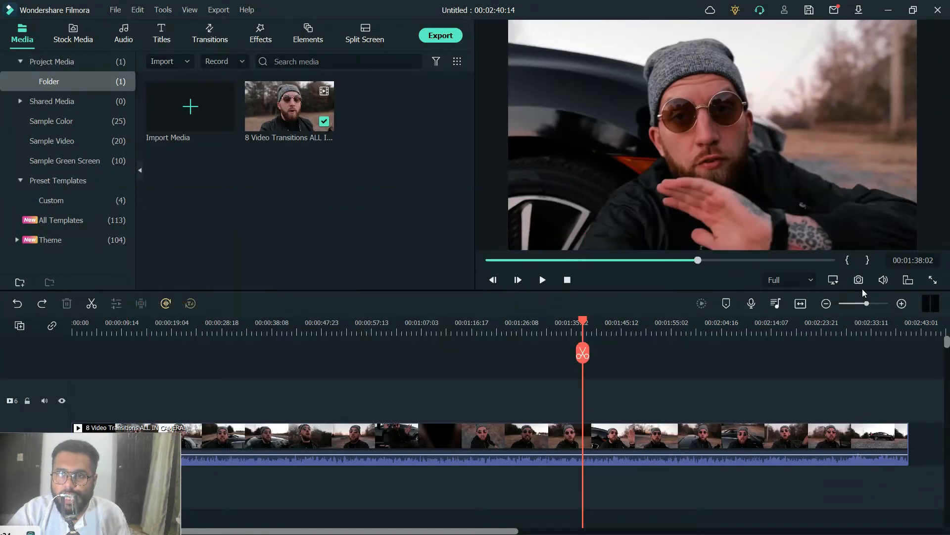
- Open the snapshot options for the current frame, review the available image formats, and cancel the snapshot
{"action": "left_click", "coordinate": [862, 281]}
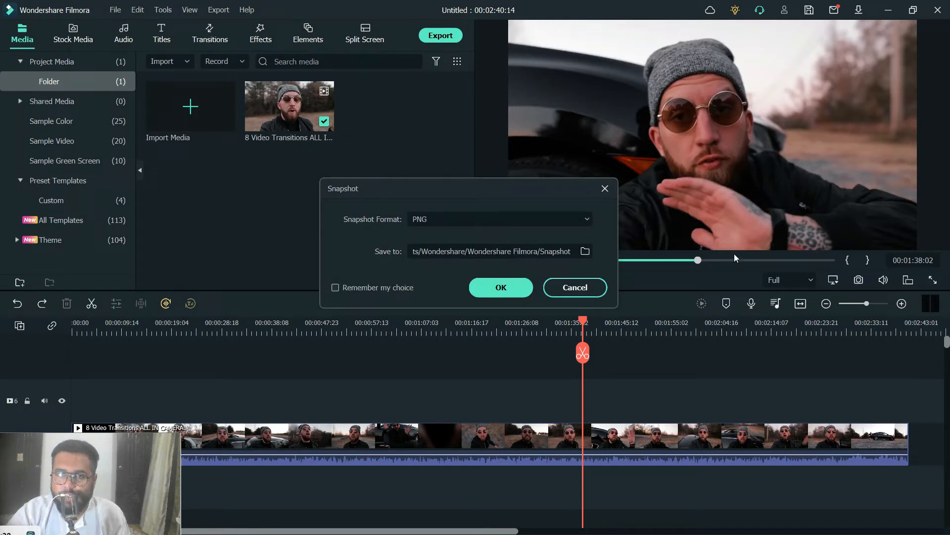
{"action": "left_click", "coordinate": [502, 219]}
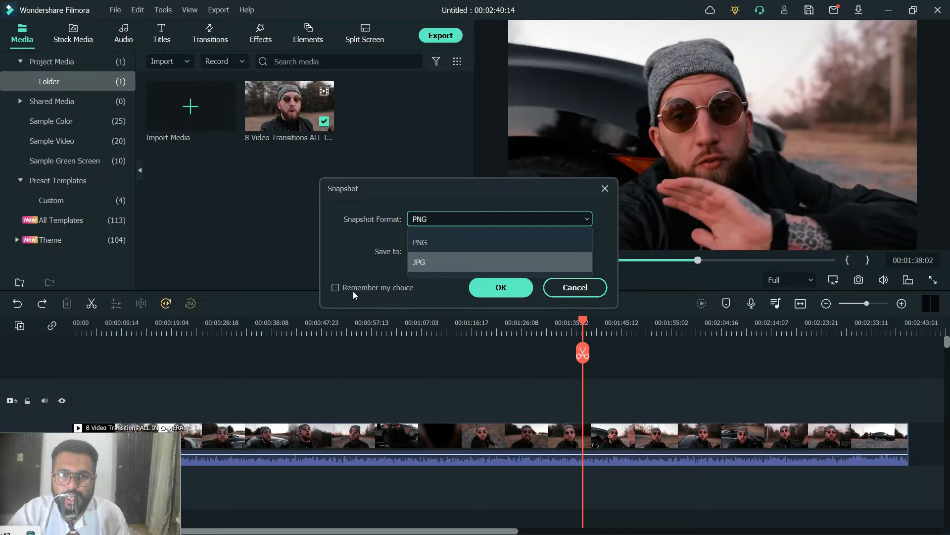
{"action": "left_click", "coordinate": [352, 236]}
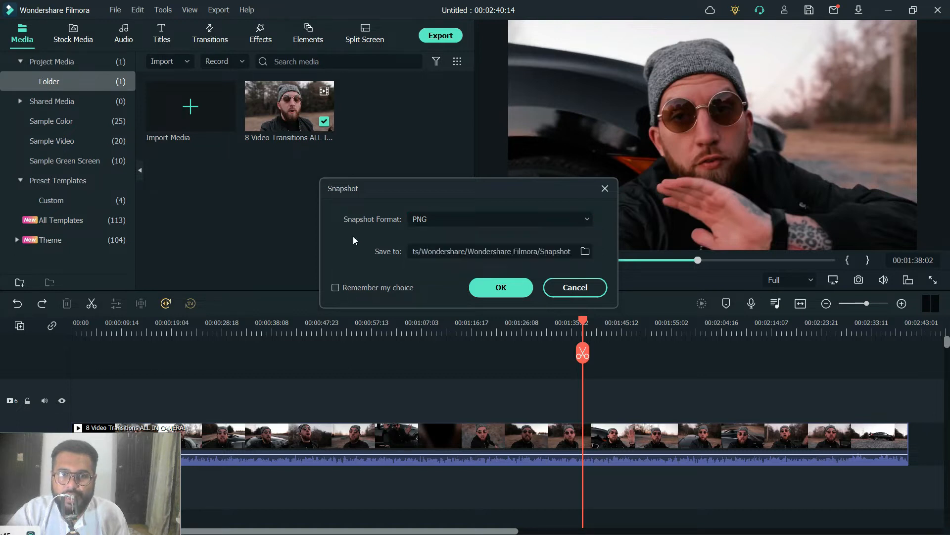
{"action": "left_click", "coordinate": [574, 288]}
- Read through the "New Cineform format" entry in the notes, highlighting parts of its text
{"action": "key", "text": "alt+Tab"}
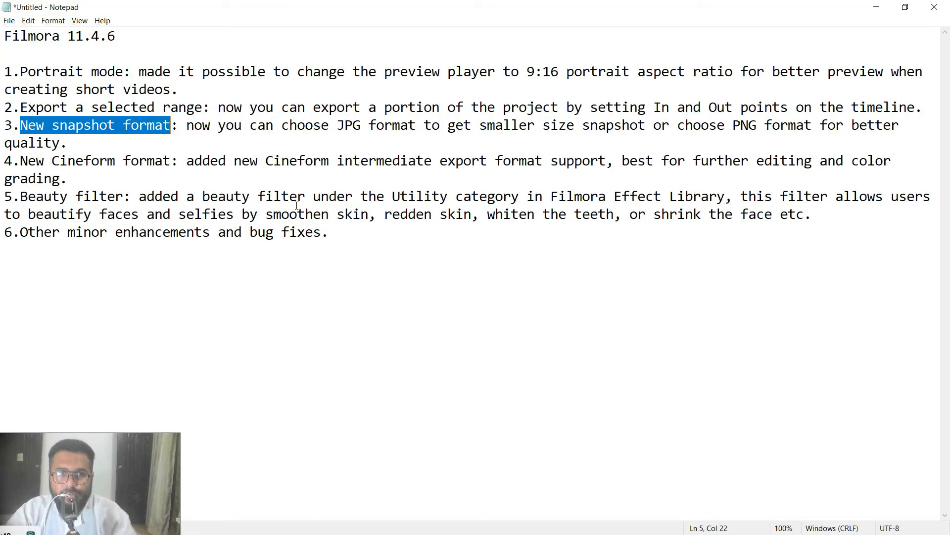
{"action": "left_click_drag", "start_coordinate": [22, 163], "coordinate": [153, 154]}
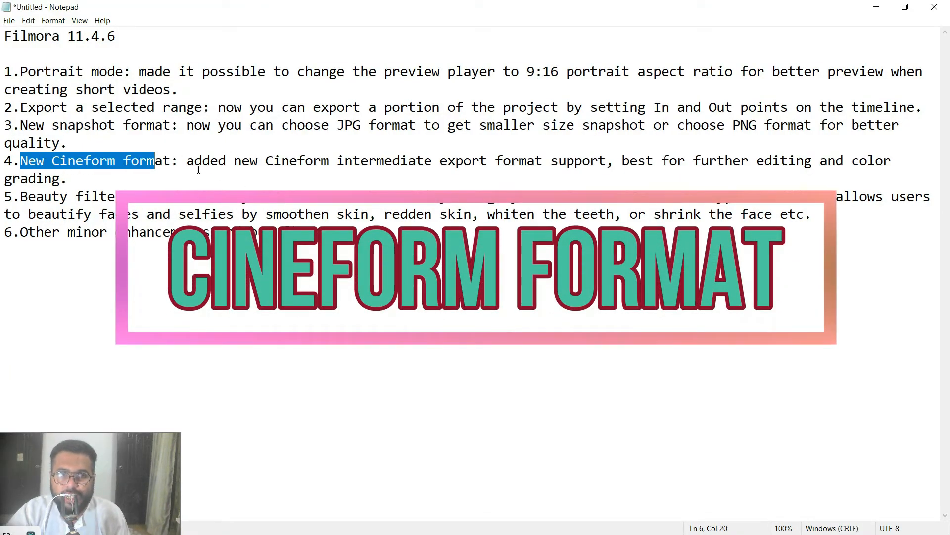
{"action": "left_click_drag", "start_coordinate": [187, 163], "coordinate": [523, 165]}
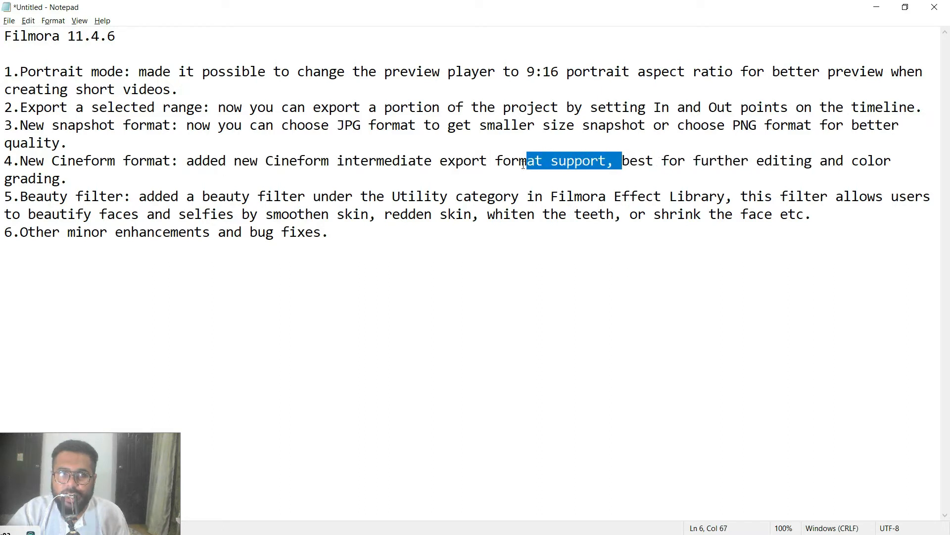
{"action": "left_click", "coordinate": [709, 162]}
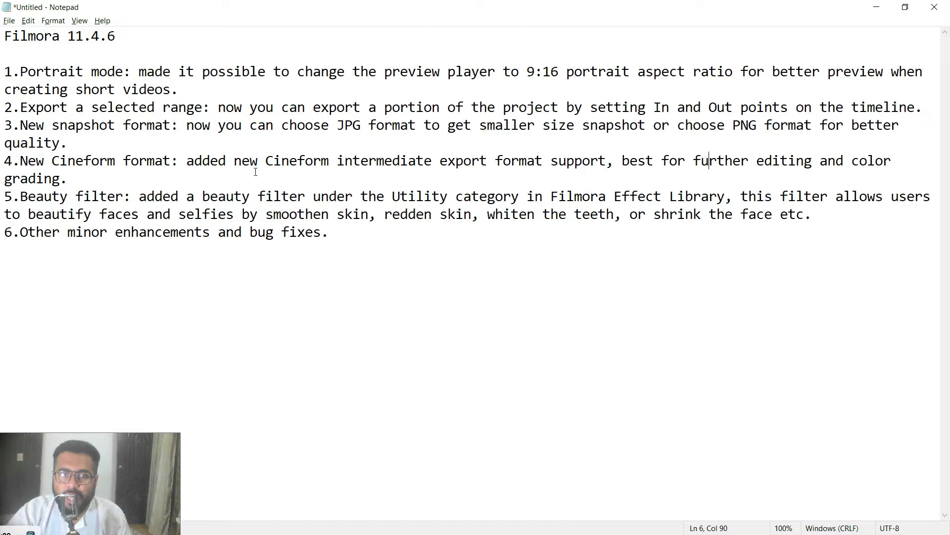
{"action": "double_click", "coordinate": [55, 163]}
{"action": "left_click", "coordinate": [131, 163]}
- In Filmora, review the GoPro Cineform export settings with the CFHD(Alpha) video encoder, then cancel them and close the export options
{"action": "left_click", "coordinate": [876, 8]}
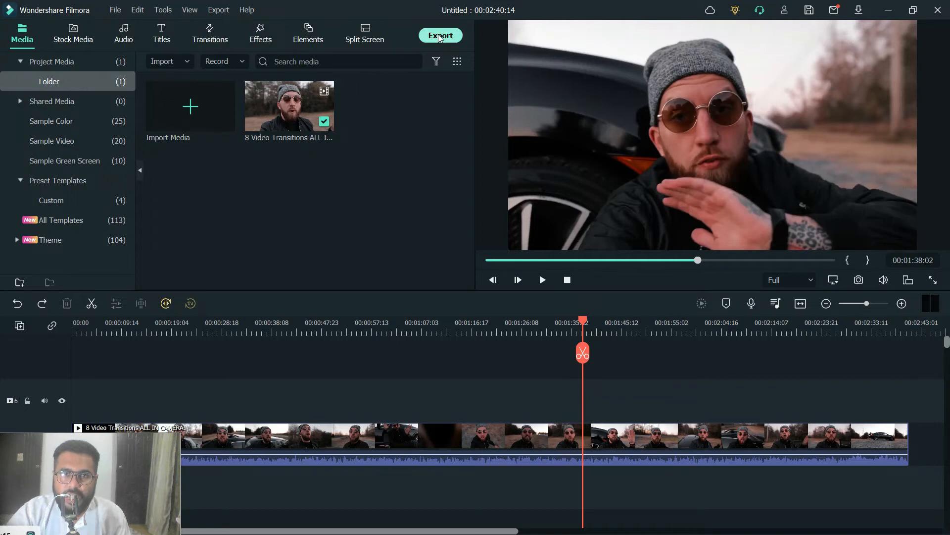
{"action": "key", "text": "ctrl+e"}
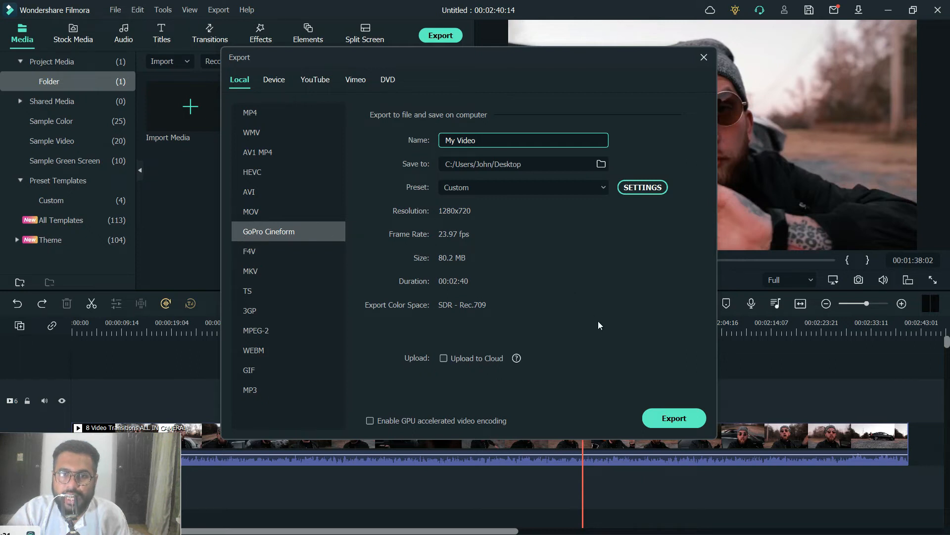
{"action": "left_click", "coordinate": [650, 192]}
{"action": "left_click", "coordinate": [490, 135]}
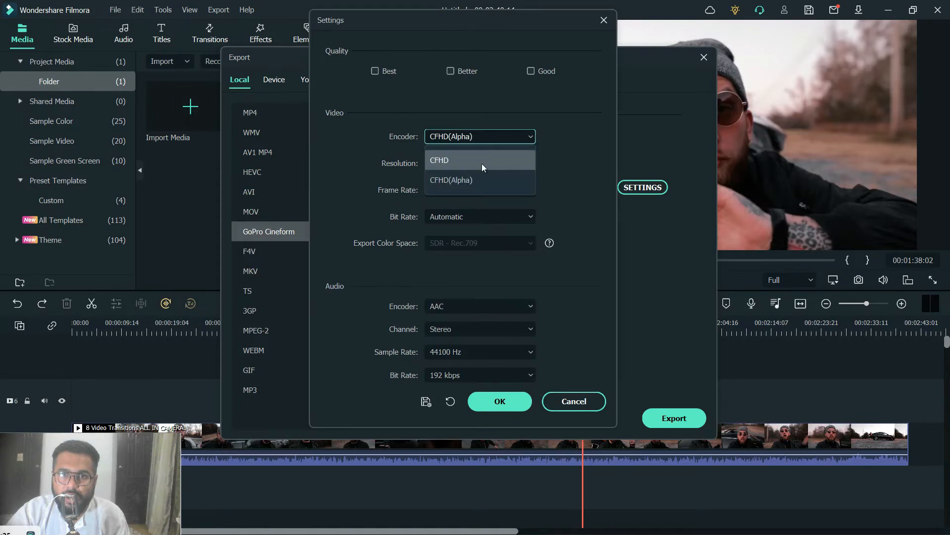
{"action": "left_click", "coordinate": [480, 177]}
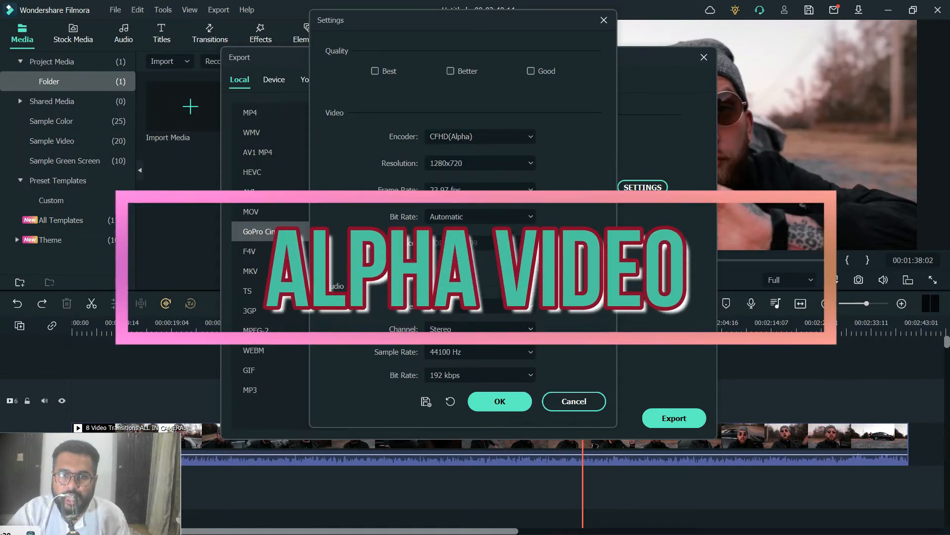
{"action": "left_click", "coordinate": [575, 400]}
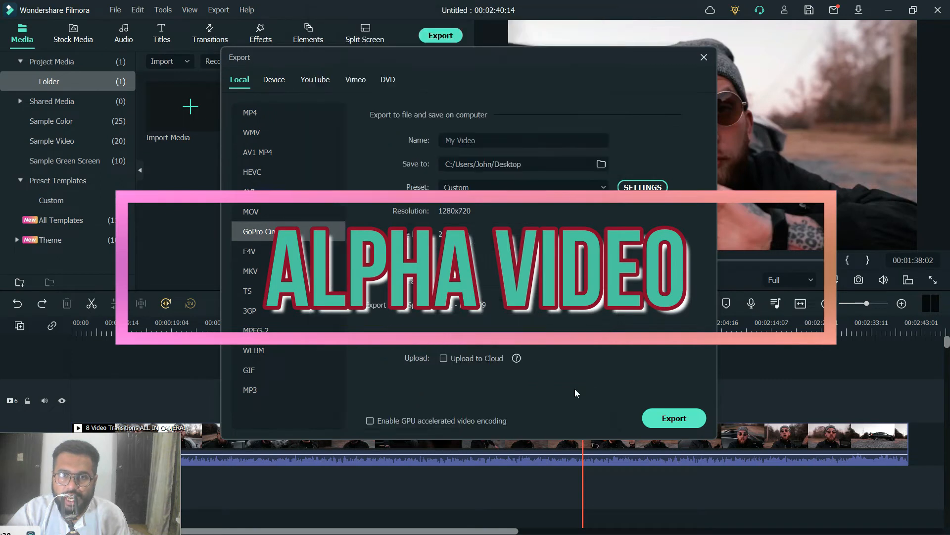
{"action": "left_click", "coordinate": [708, 61]}
- Split the timeline clip at 00:00:04:01 and delete the part after the split
{"action": "left_click_drag", "start_coordinate": [583, 358], "coordinate": [94, 366]}
{"action": "left_click", "coordinate": [93, 364]}
{"action": "right_click", "coordinate": [275, 441]}
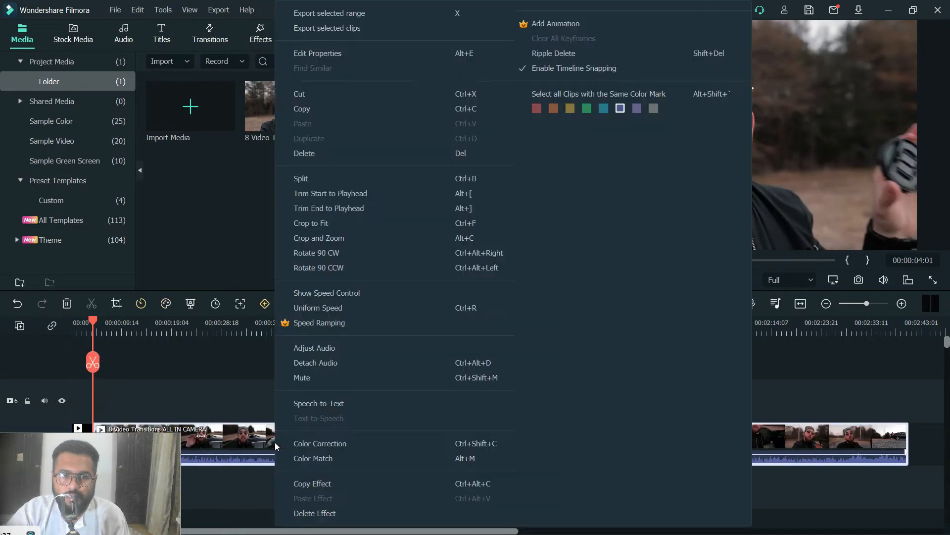
{"action": "left_click", "coordinate": [352, 146]}
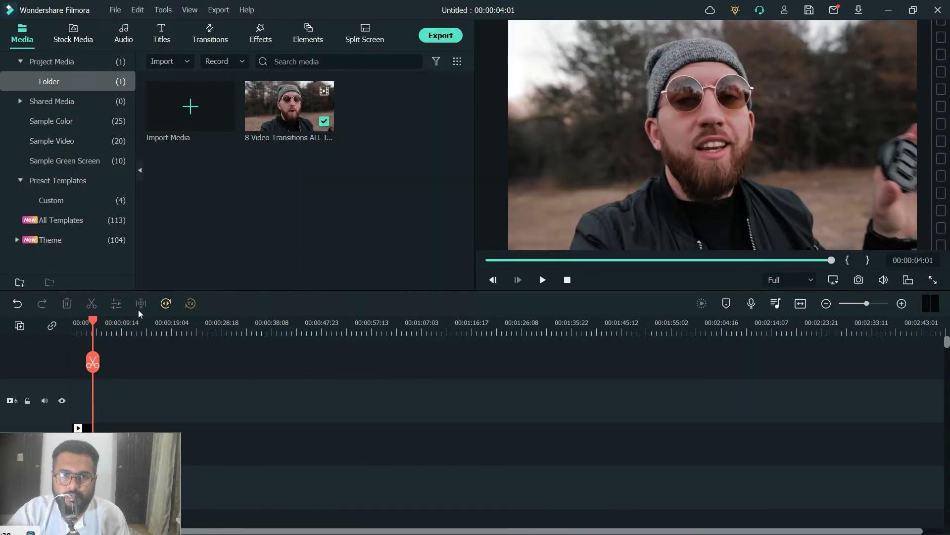
- Enable Chroma Key on the trimmed clip, pick black from its background as the key colour, and apply the settings
{"action": "left_click_drag", "start_coordinate": [92, 363], "coordinate": [71, 366]}
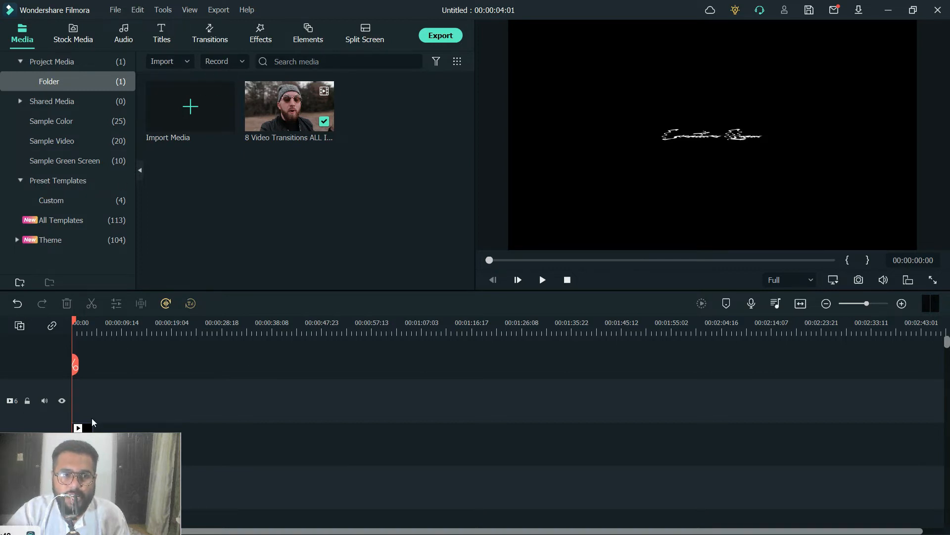
{"action": "left_click", "coordinate": [83, 429]}
{"action": "double_click", "coordinate": [84, 428]}
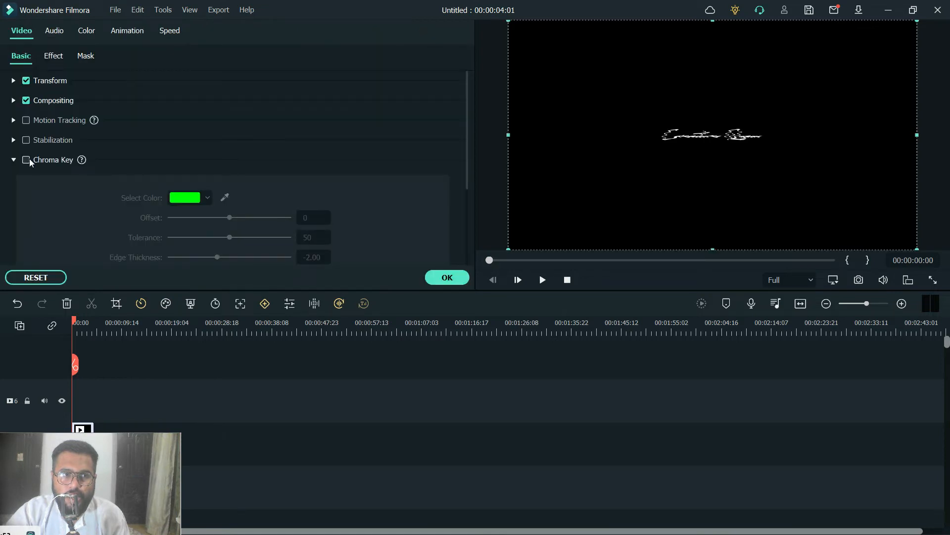
{"action": "left_click", "coordinate": [26, 159]}
{"action": "left_click", "coordinate": [225, 197]}
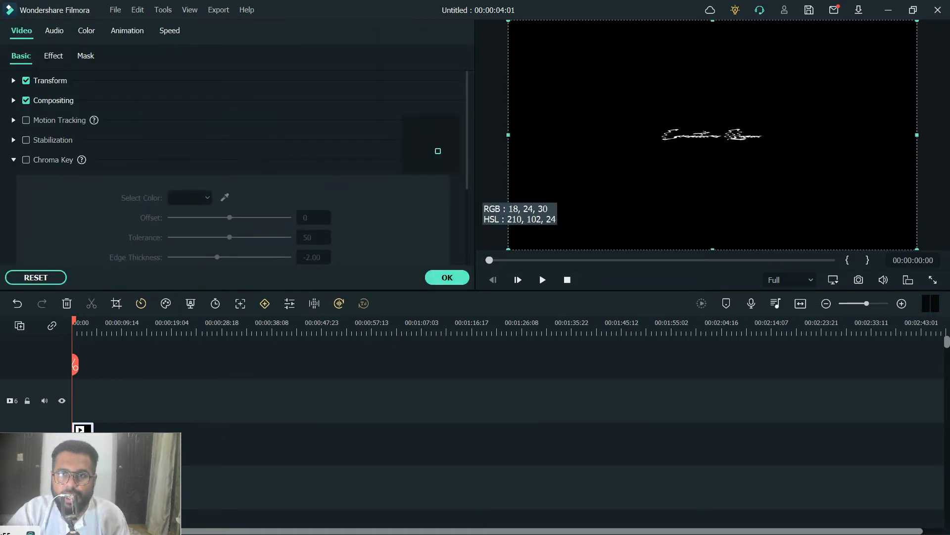
{"action": "left_click", "coordinate": [603, 200]}
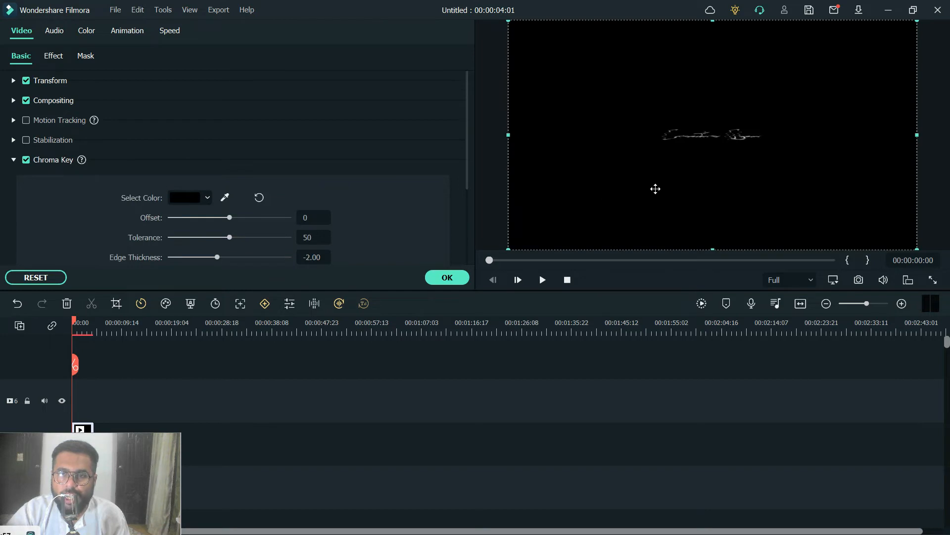
{"action": "left_click_drag", "start_coordinate": [116, 466], "coordinate": [883, 461]}
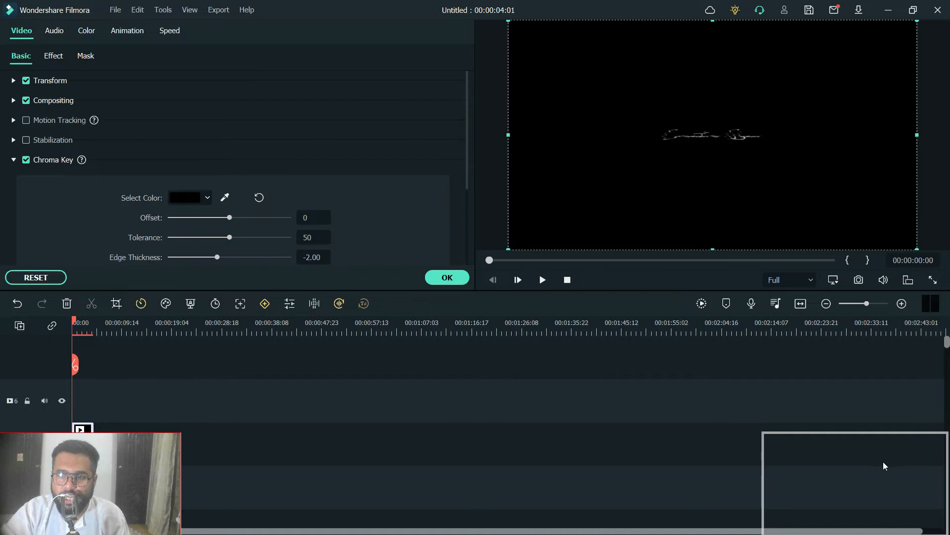
{"action": "left_click", "coordinate": [448, 281]}
- Preview the keyed clip at about 00:00:13 over the full source video on the track beneath, and delete that source video from the timeline
{"action": "left_click_drag", "start_coordinate": [291, 137], "coordinate": [67, 493]}
{"action": "left_click_drag", "start_coordinate": [82, 444], "coordinate": [195, 443]}
{"action": "left_click", "coordinate": [157, 330]}
{"action": "left_click_drag", "start_coordinate": [156, 365], "coordinate": [147, 367]}
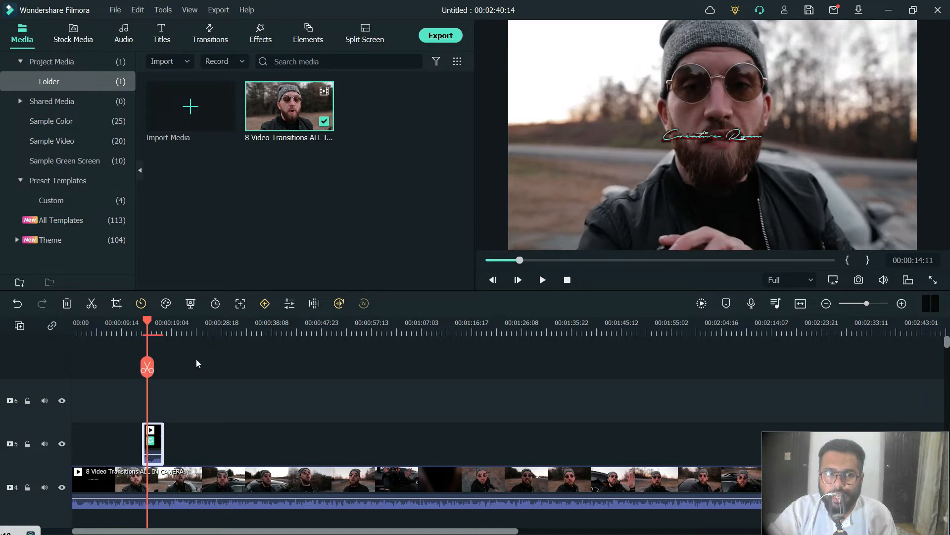
{"action": "left_click_drag", "start_coordinate": [147, 369], "coordinate": [144, 368]}
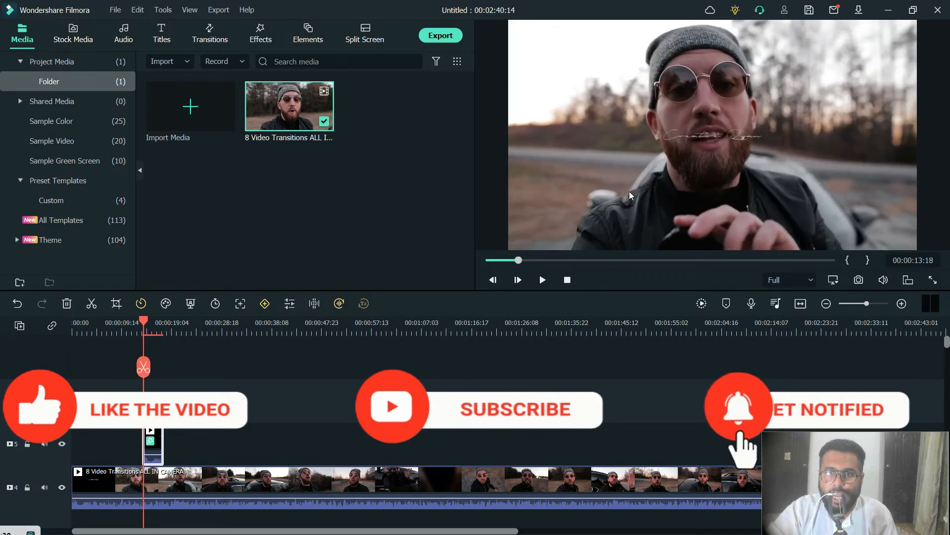
{"action": "right_click", "coordinate": [292, 479]}
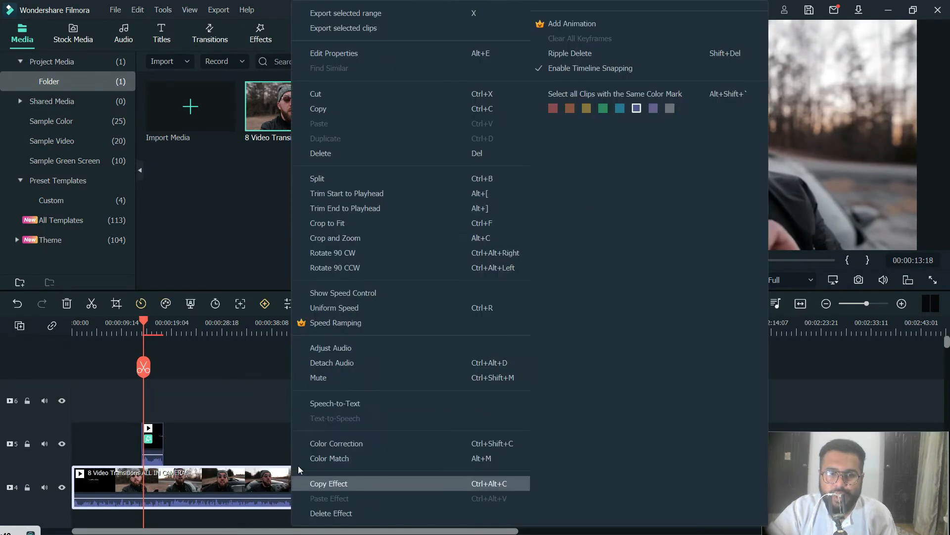
{"action": "left_click", "coordinate": [351, 159]}
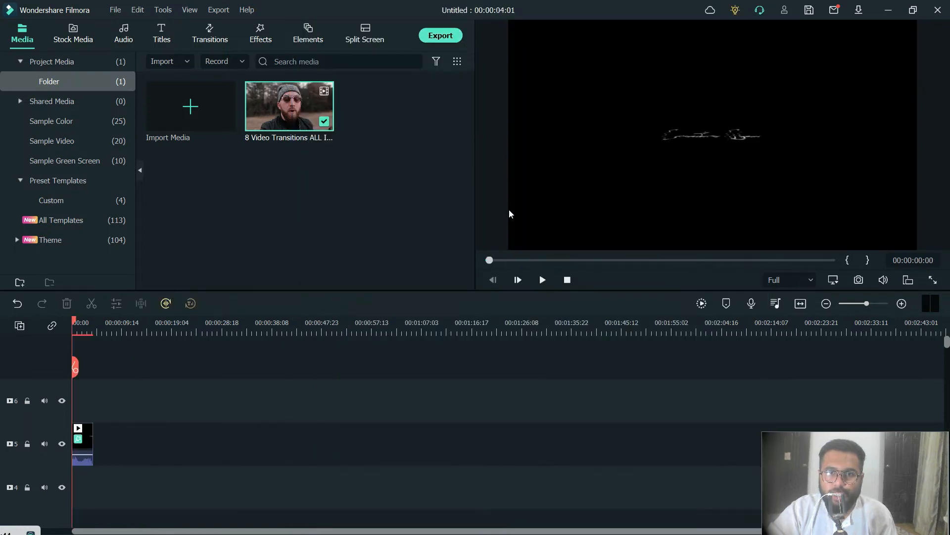
- Export the keyed clip to the Desktop as an MP4 named "mp4" with the default H.264 settings, and close the export window
{"action": "key", "text": "ctrl+e"}
{"action": "left_click", "coordinate": [272, 115]}
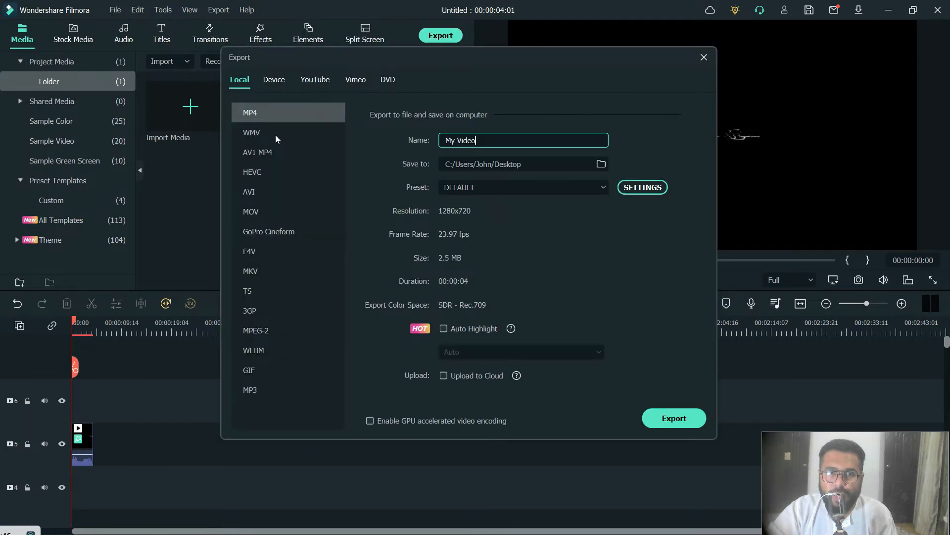
{"action": "left_click", "coordinate": [642, 188]}
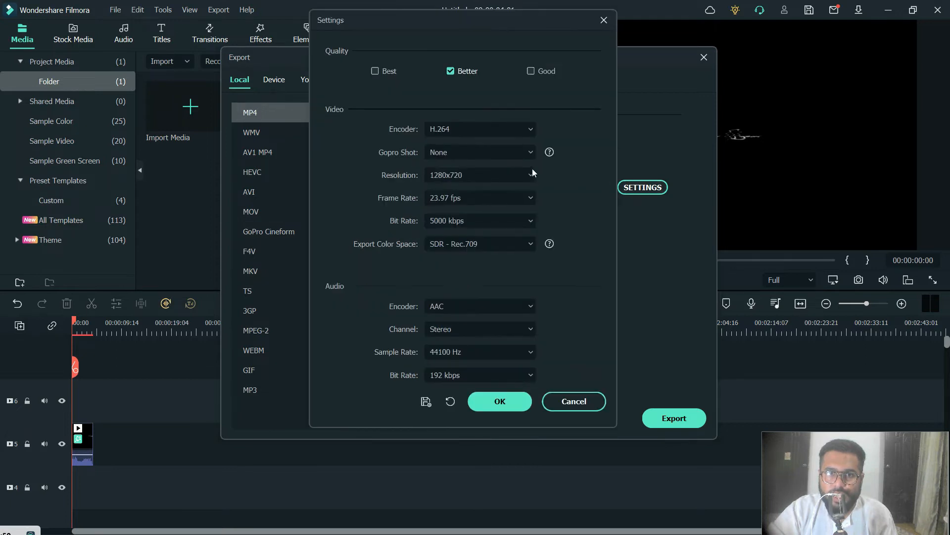
{"action": "left_click", "coordinate": [510, 400]}
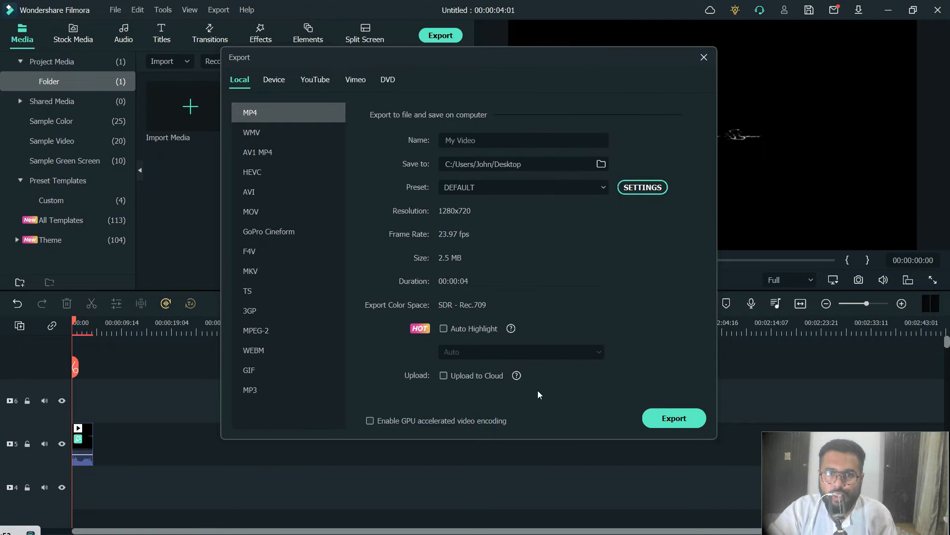
{"action": "left_click", "coordinate": [475, 140]}
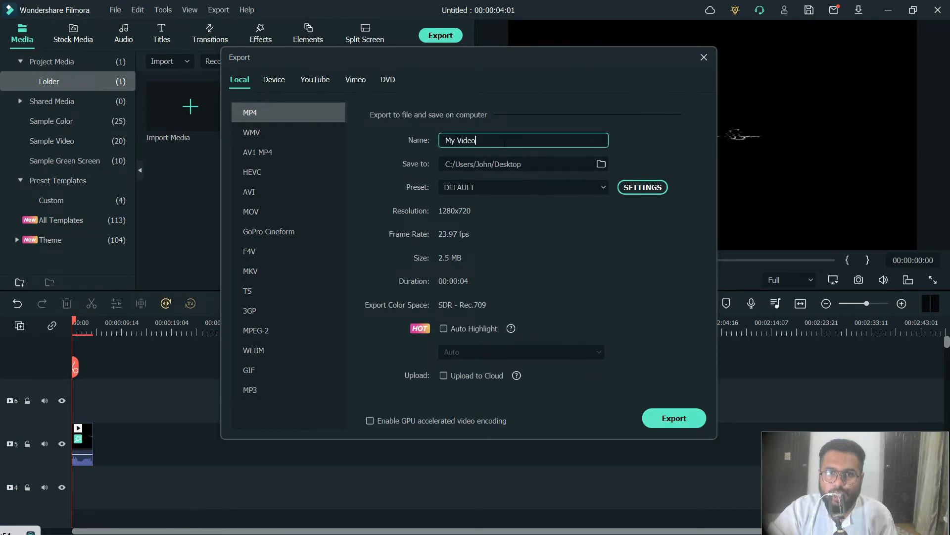
{"action": "type", "text": "mp"}
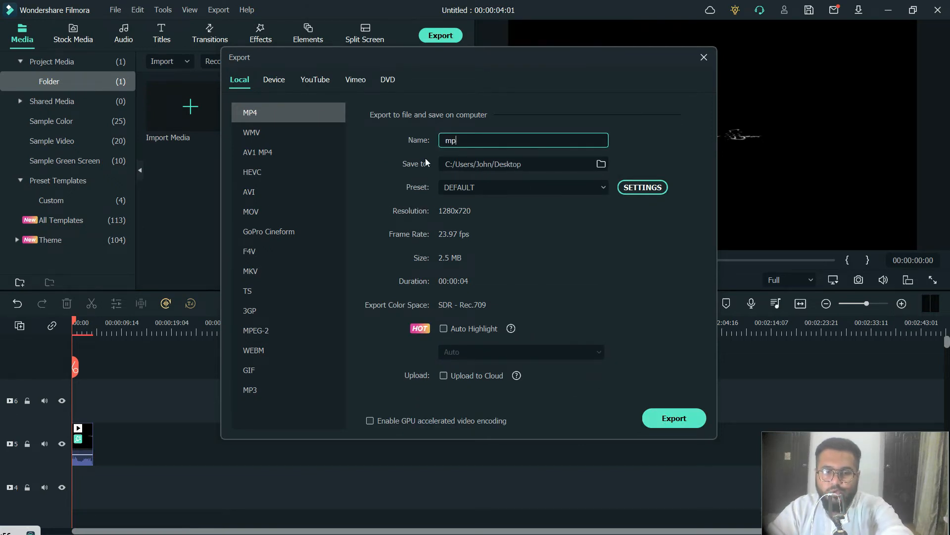
{"action": "type", "text": "4"}
{"action": "left_click", "coordinate": [674, 418]}
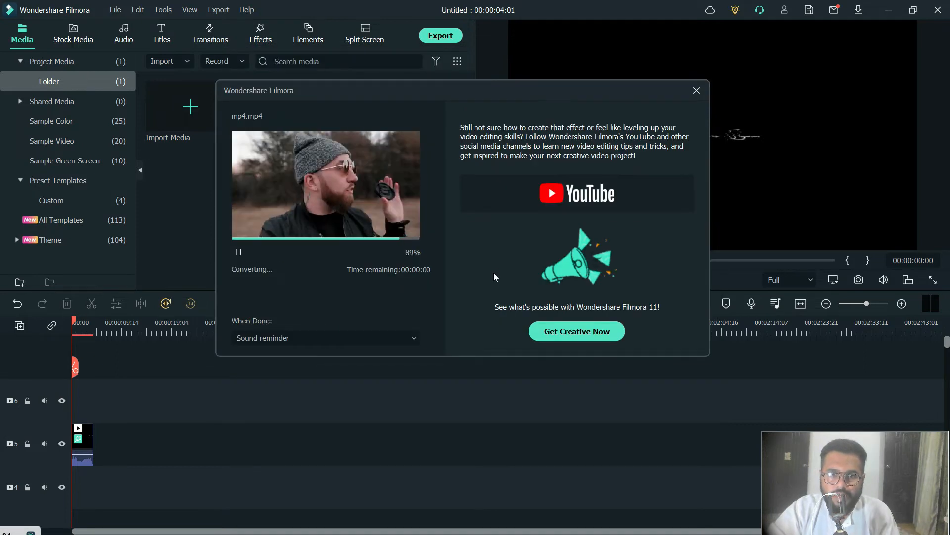
{"action": "left_click", "coordinate": [384, 334]}
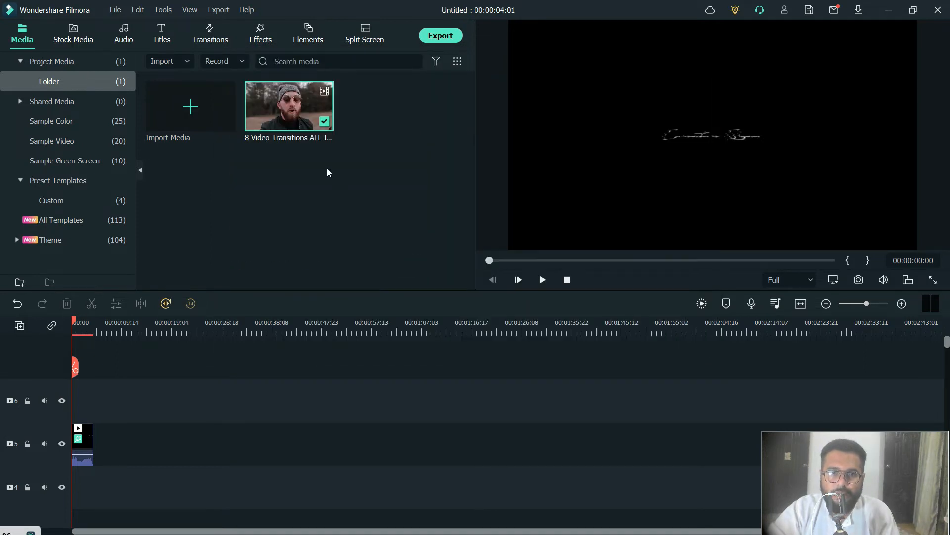
- Import the exported mp4 video from the Desktop into the project media
{"action": "right_click", "coordinate": [327, 172]}
{"action": "left_click", "coordinate": [349, 181]}
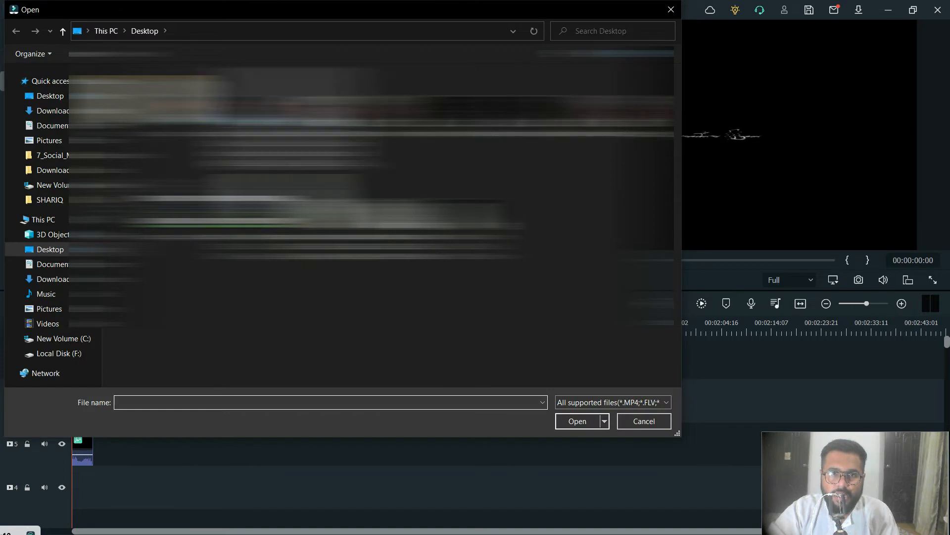
{"action": "left_click", "coordinate": [361, 105]}
{"action": "left_click", "coordinate": [567, 418]}
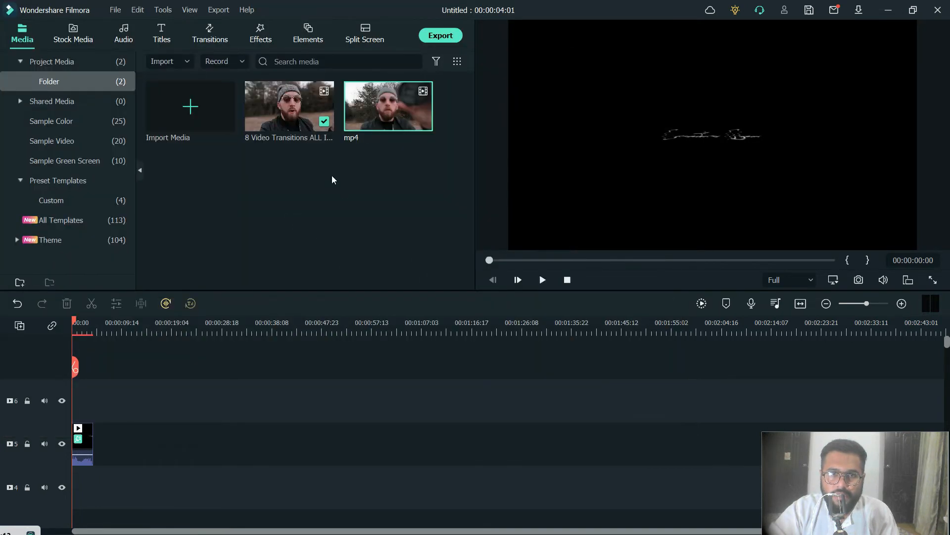
- Place the mp4 video above the keyed clip from about 00:00:01:16 to check its transparency, and delete it from the timeline
{"action": "left_click_drag", "start_coordinate": [78, 398], "coordinate": [82, 369]}
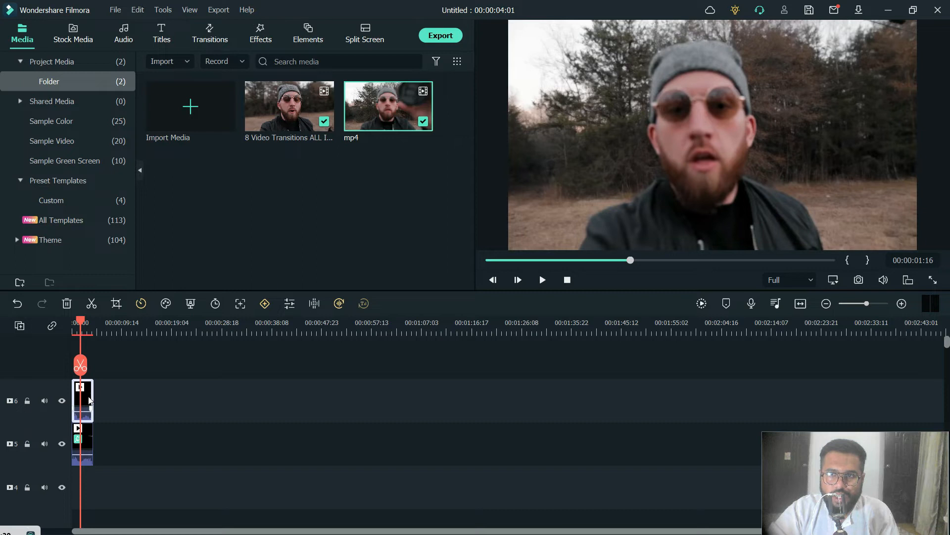
{"action": "left_click_drag", "start_coordinate": [90, 395], "coordinate": [118, 401]}
{"action": "left_click", "coordinate": [901, 304]}
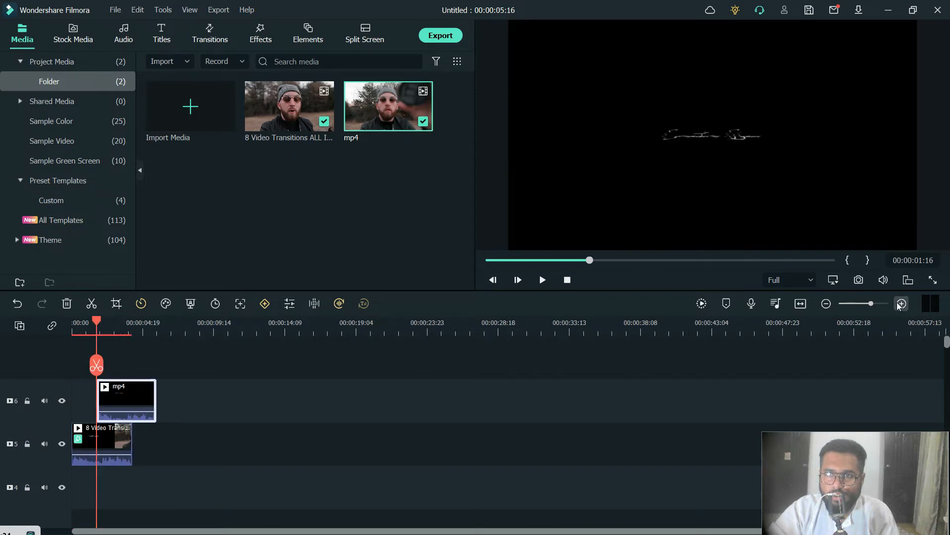
{"action": "left_click", "coordinate": [901, 304]}
{"action": "left_click_drag", "start_coordinate": [145, 365], "coordinate": [157, 371]}
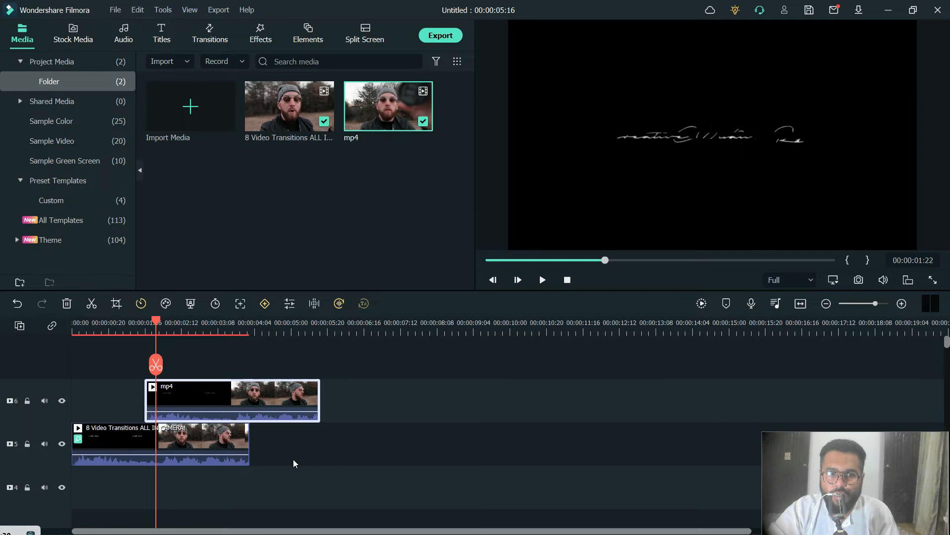
{"action": "right_click", "coordinate": [281, 402]}
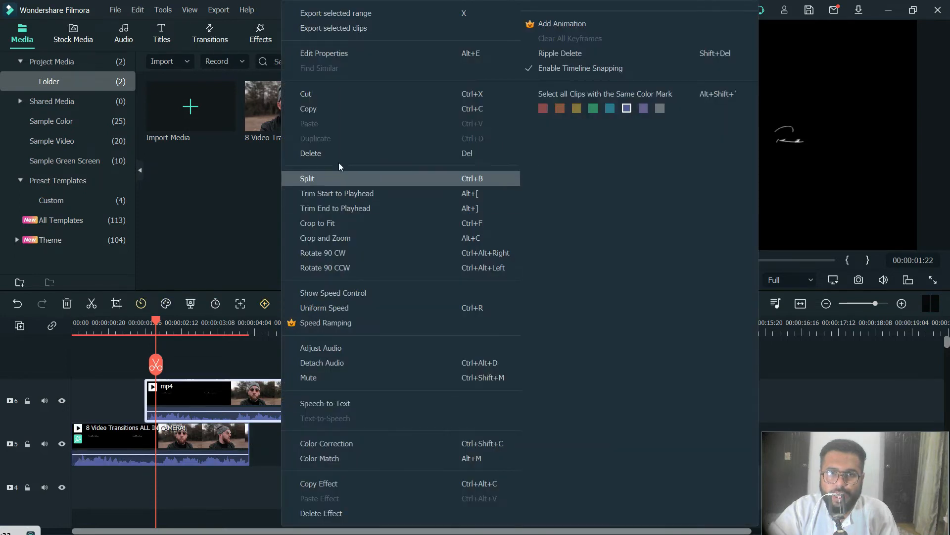
{"action": "left_click", "coordinate": [339, 153]}
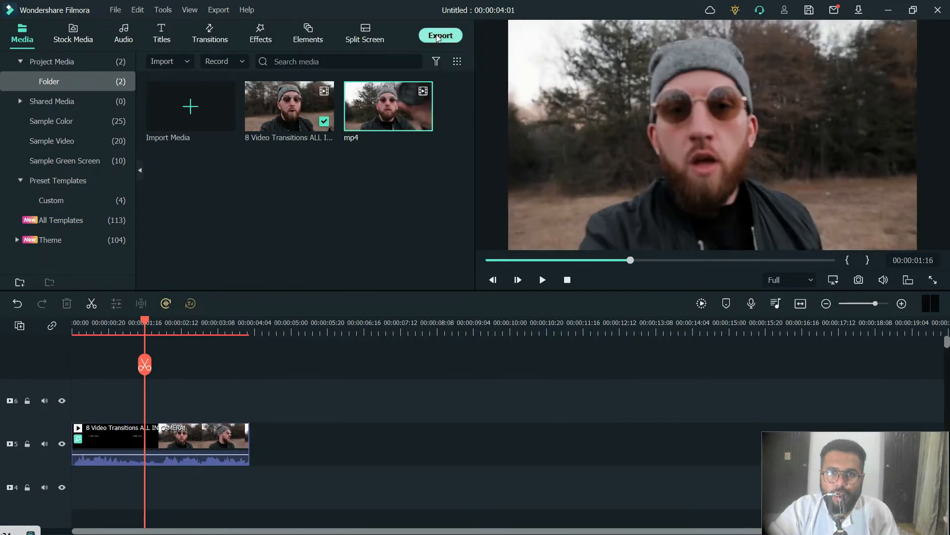
- Set the export format to GoPro Cineform with the CFHD(Alpha) video encoder
{"action": "key", "text": "ctrl+e"}
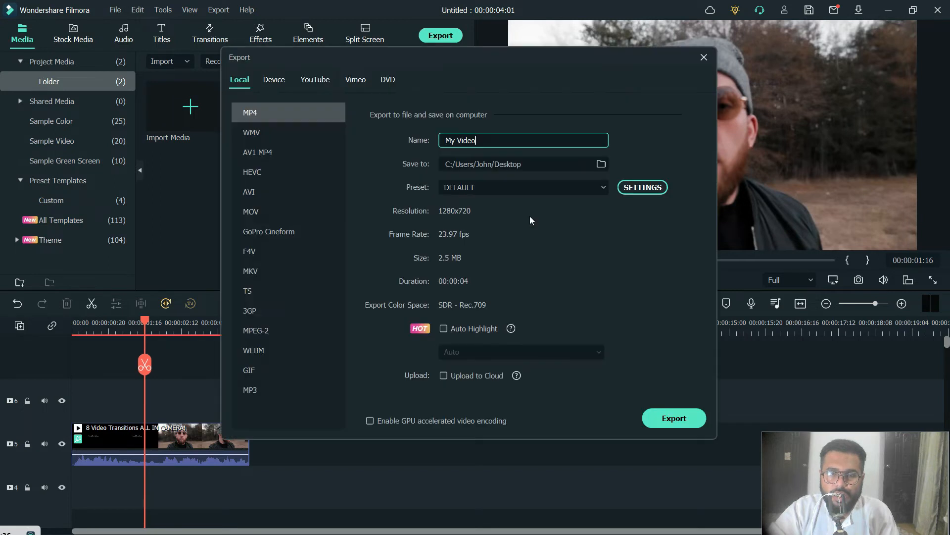
{"action": "left_click", "coordinate": [279, 240]}
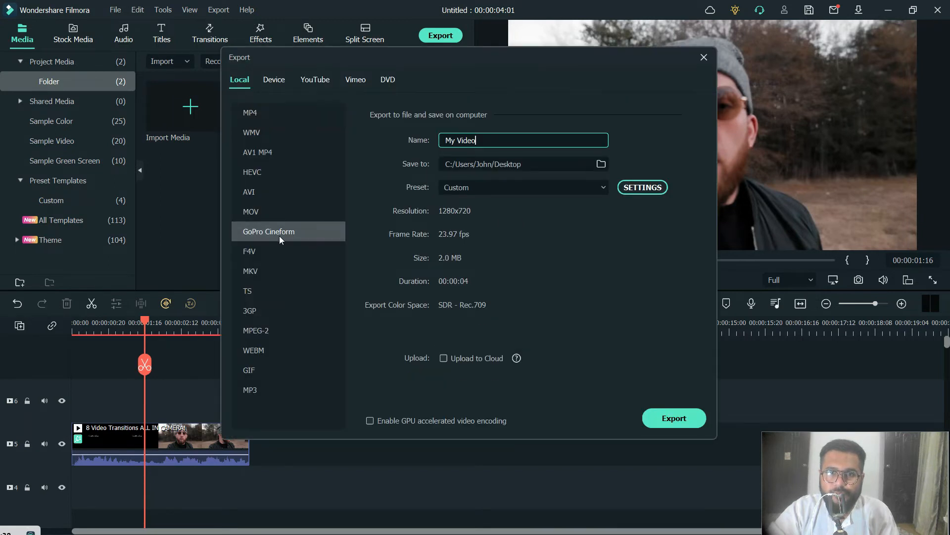
{"action": "left_click", "coordinate": [637, 188]}
{"action": "left_click", "coordinate": [488, 138]}
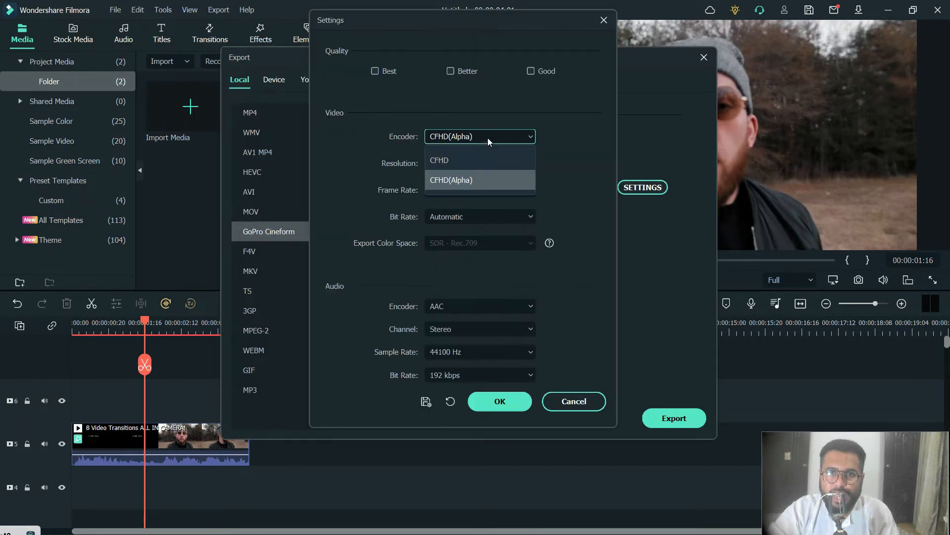
{"action": "left_click", "coordinate": [478, 180]}
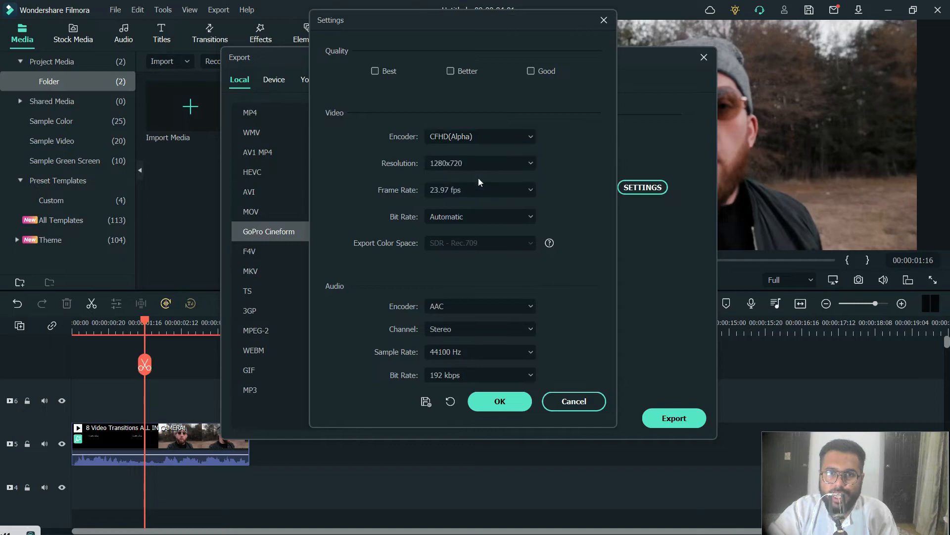
{"action": "left_click", "coordinate": [500, 401]}
- Name the Cineform export "alpha", export it, and close the export window
{"action": "double_click", "coordinate": [501, 143]}
{"action": "key", "text": "ctrl+a"}
{"action": "type", "text": "alpha"}
{"action": "left_click", "coordinate": [675, 418]}
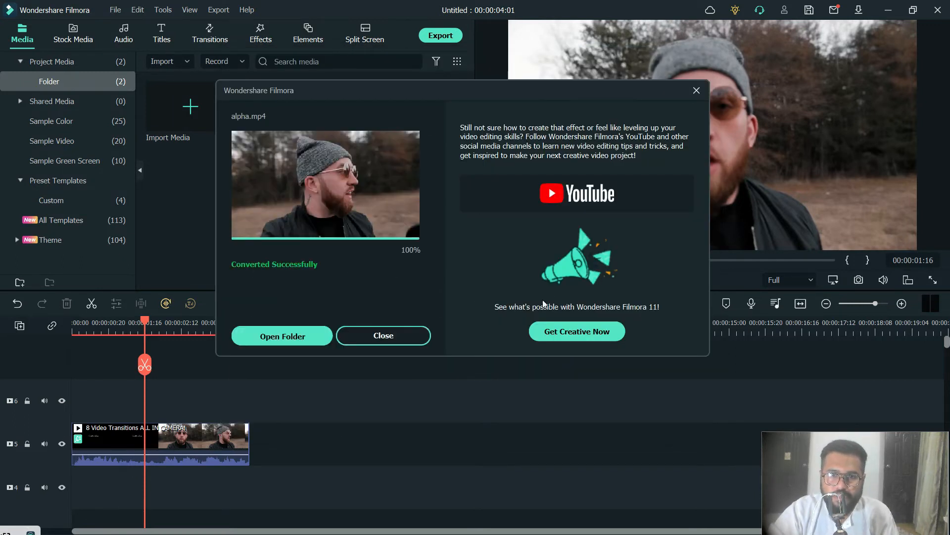
{"action": "left_click", "coordinate": [391, 342]}
- Import the exported alpha video and place it above the keyed clip from about 00:00:01:16, previewing the overlap
{"action": "right_click", "coordinate": [317, 161]}
{"action": "left_click", "coordinate": [342, 168]}
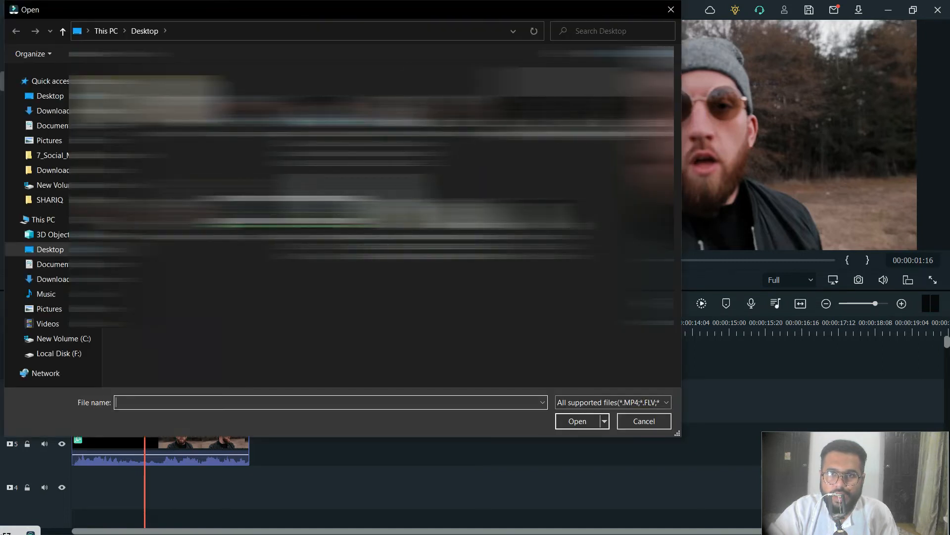
{"action": "left_click", "coordinate": [213, 82]}
{"action": "left_click", "coordinate": [559, 421]}
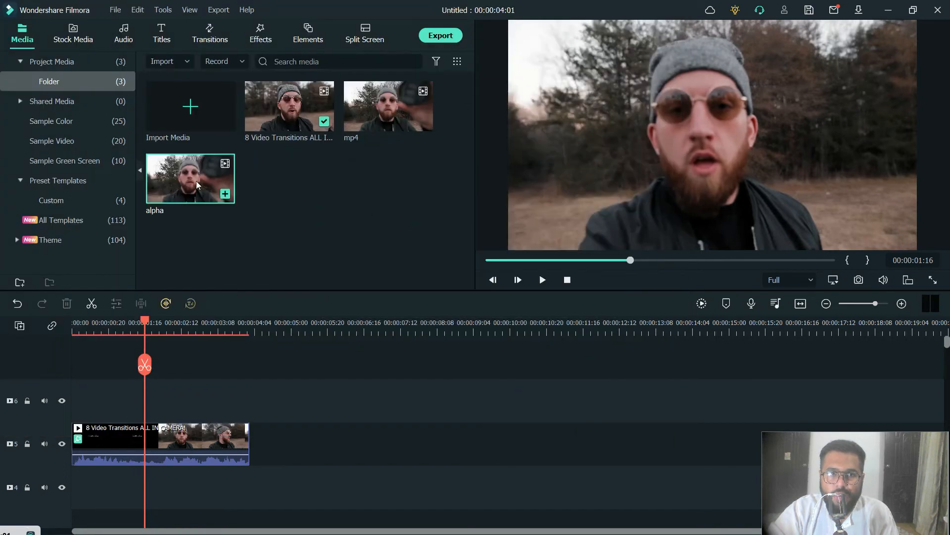
{"action": "left_click_drag", "start_coordinate": [192, 179], "coordinate": [151, 368]}
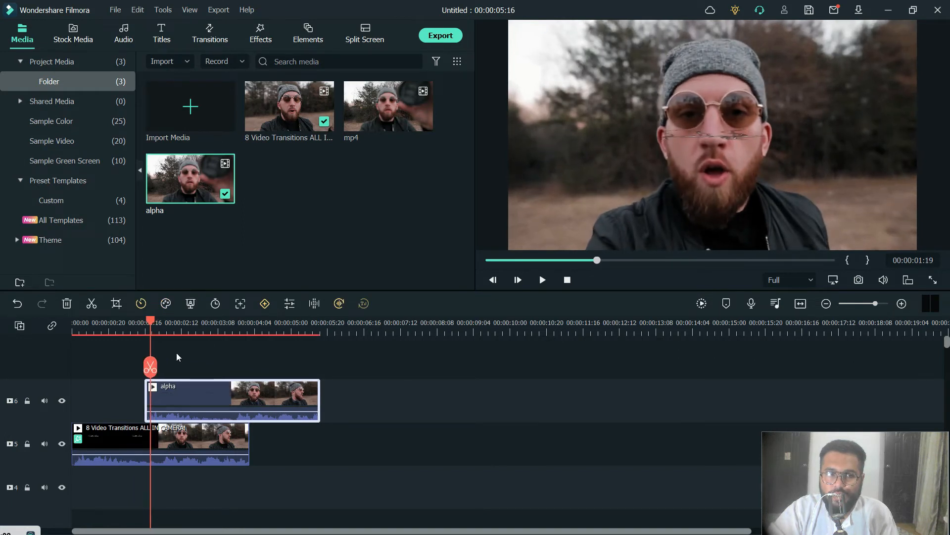
{"action": "mouse_move", "coordinate": [153, 368]}
{"action": "left_mouse_down"}
{"action": "mouse_move", "coordinate": [164, 369]}
{"action": "mouse_move", "coordinate": [155, 375]}
{"action": "left_mouse_up"}
- Delete both the alpha clip and the keyed source clip from the timeline
{"action": "left_click_drag", "start_coordinate": [325, 473], "coordinate": [184, 395]}
{"action": "right_click", "coordinate": [204, 449]}
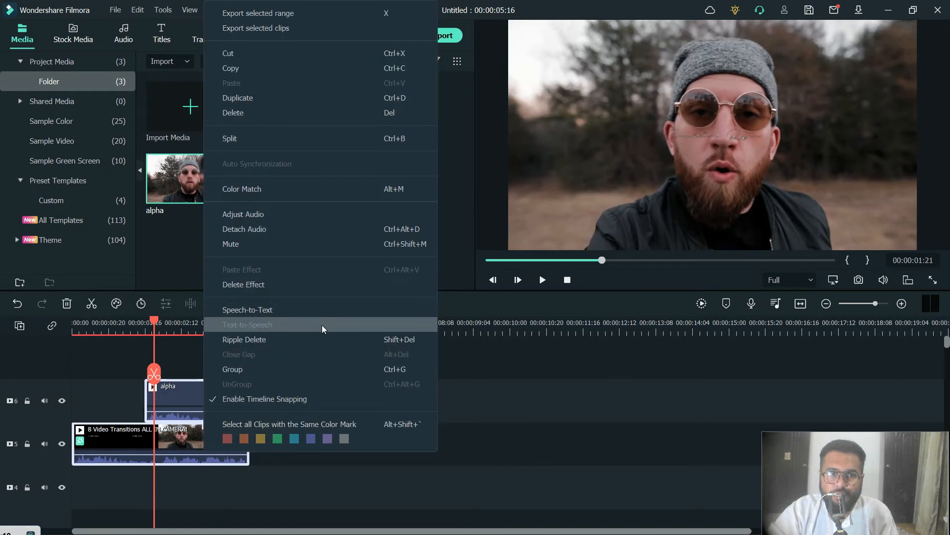
{"action": "left_click", "coordinate": [290, 117]}
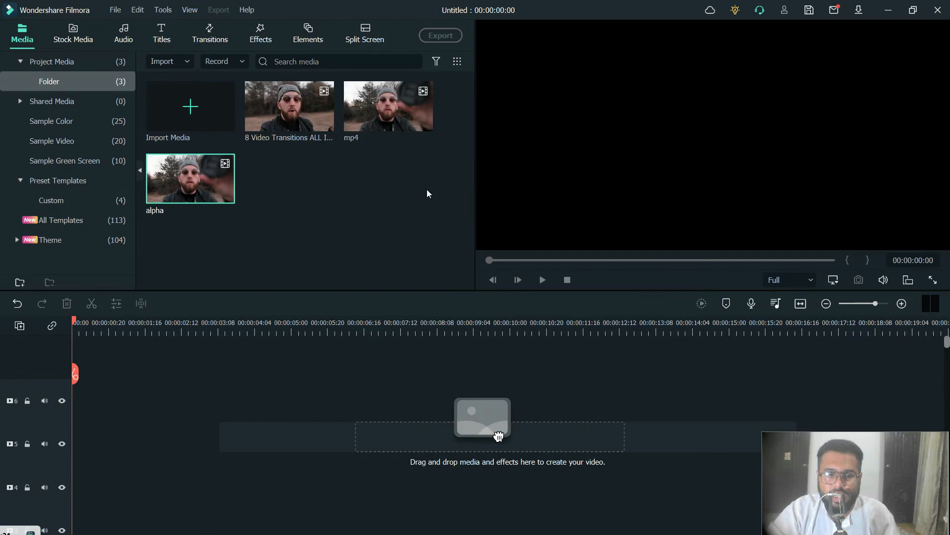
- Switch to Notepad and highlight the "Beauty filter" heading in the release notes
{"action": "key", "text": "alt+Tab"}
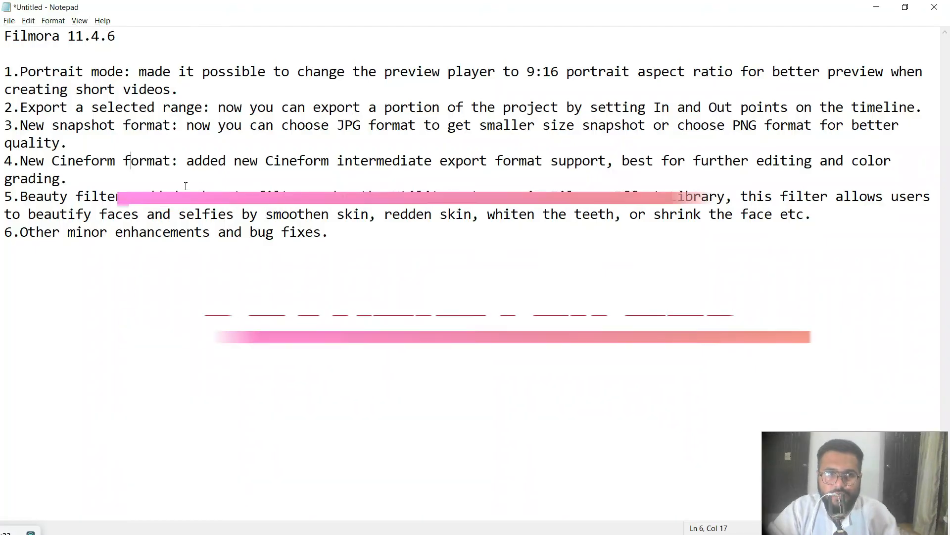
{"action": "left_click_drag", "start_coordinate": [25, 196], "coordinate": [115, 196]}
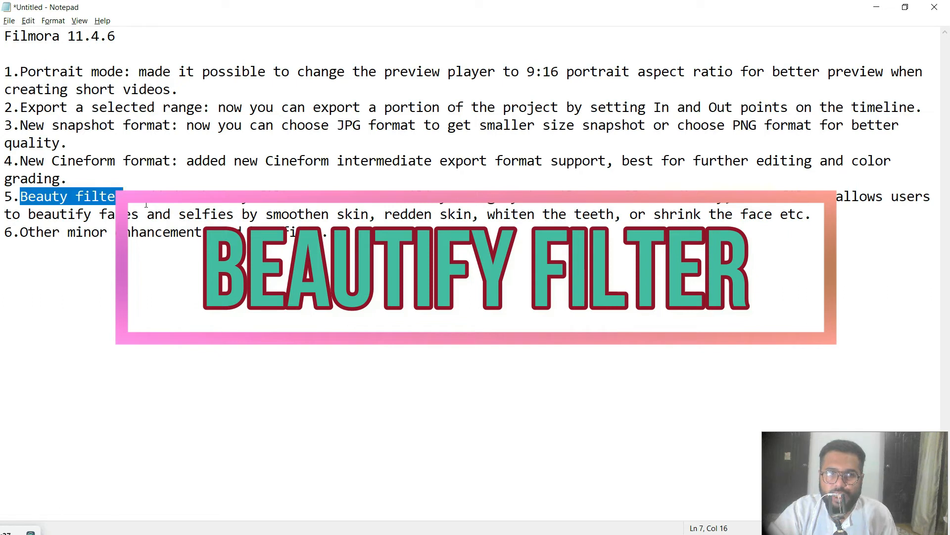
- Switch to Filmora, place the "8 Video Transitions ALL I..." clip at the start of track 5, and move the playhead to 00:00:04:15
{"action": "left_click_drag", "start_coordinate": [146, 205], "coordinate": [150, 204]}
{"action": "key", "text": "alt+Tab"}
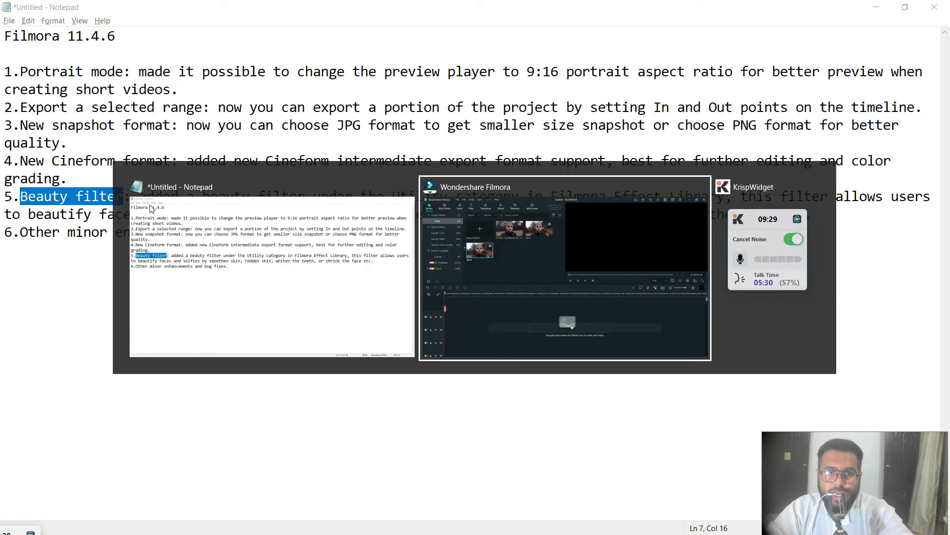
{"action": "left_click_drag", "start_coordinate": [278, 117], "coordinate": [74, 423]}
{"action": "left_click_drag", "start_coordinate": [74, 373], "coordinate": [276, 373]}
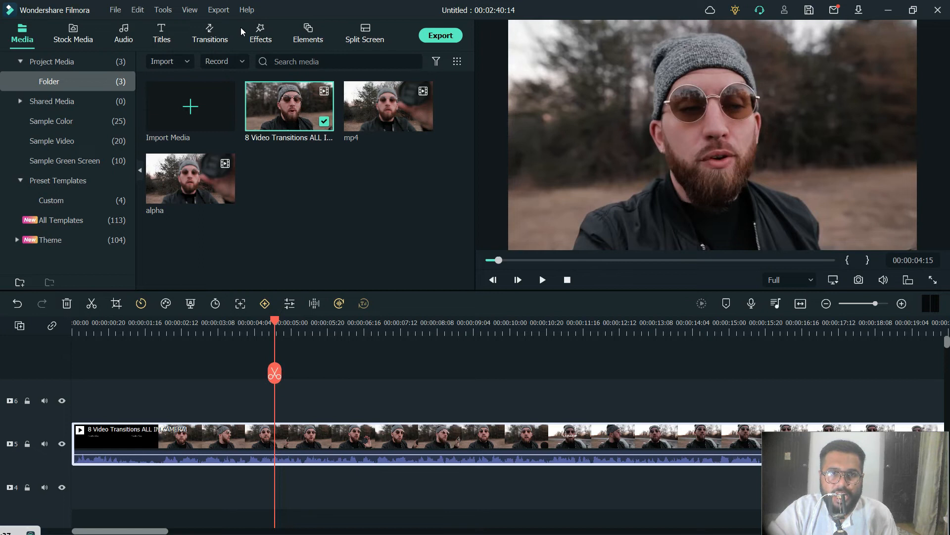
- Add the Utility category's Beautify effect on track 6 above the clip and move the playhead to about 00:00:03:21 to preview it
{"action": "left_click", "coordinate": [260, 33]}
{"action": "mouse_move", "coordinate": [164, 105]}
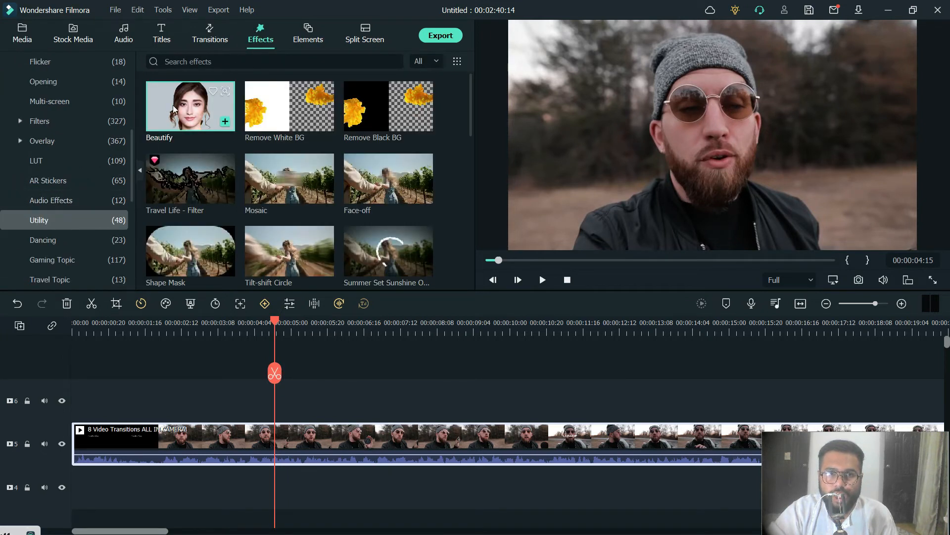
{"action": "left_click_drag", "start_coordinate": [247, 322], "coordinate": [251, 434]}
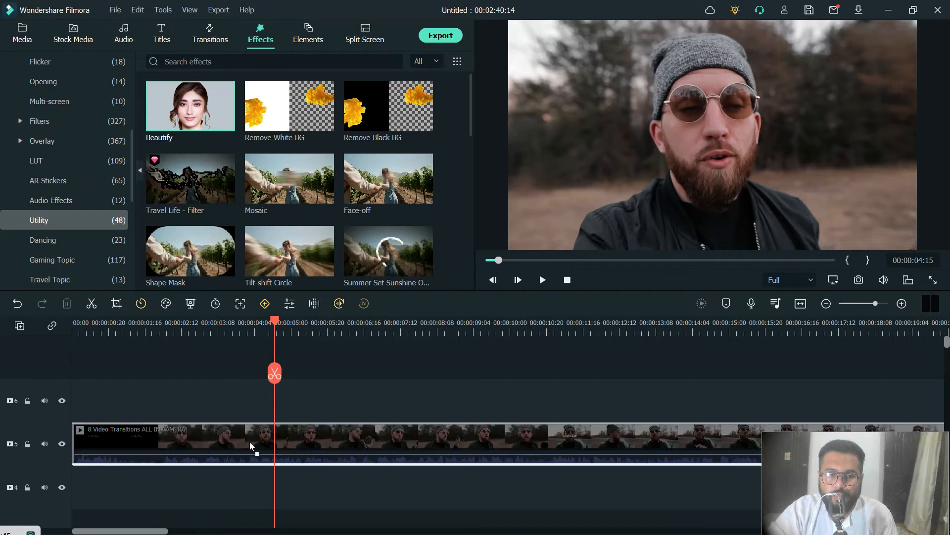
{"action": "left_click_drag", "start_coordinate": [250, 441], "coordinate": [233, 405]}
{"action": "left_click_drag", "start_coordinate": [275, 371], "coordinate": [242, 375]}
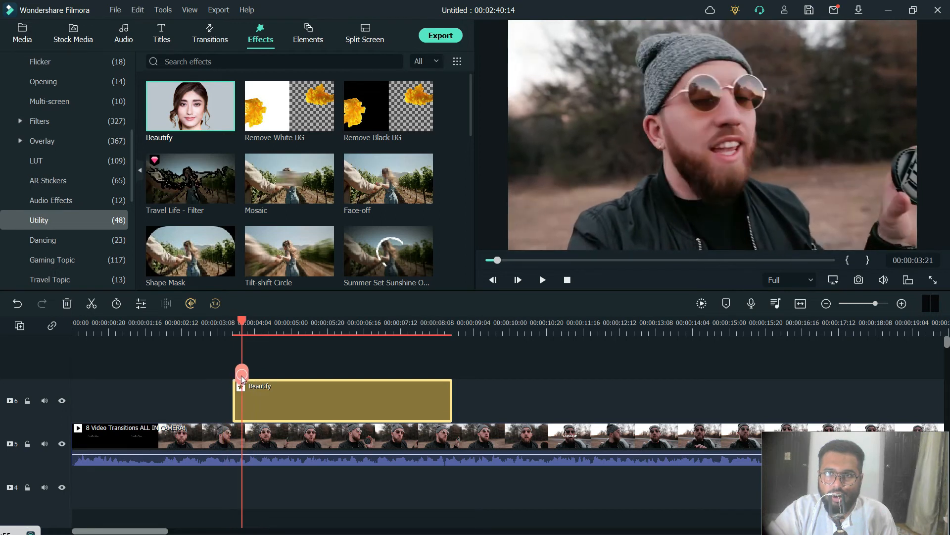
- Open the Beautify effect's settings and set the Beauty values Redden and Smooth to 0
{"action": "double_click", "coordinate": [325, 408]}
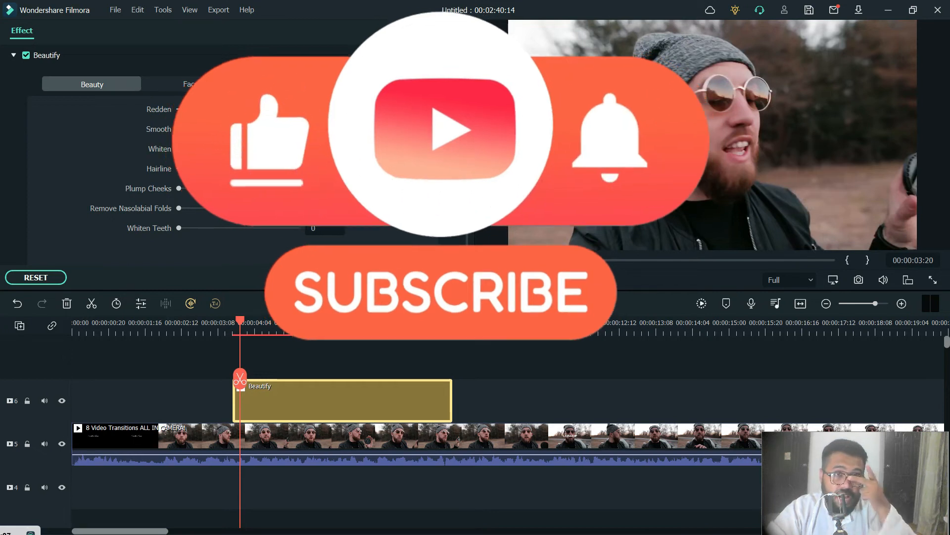
{"action": "left_click_drag", "start_coordinate": [221, 110], "coordinate": [137, 114]}
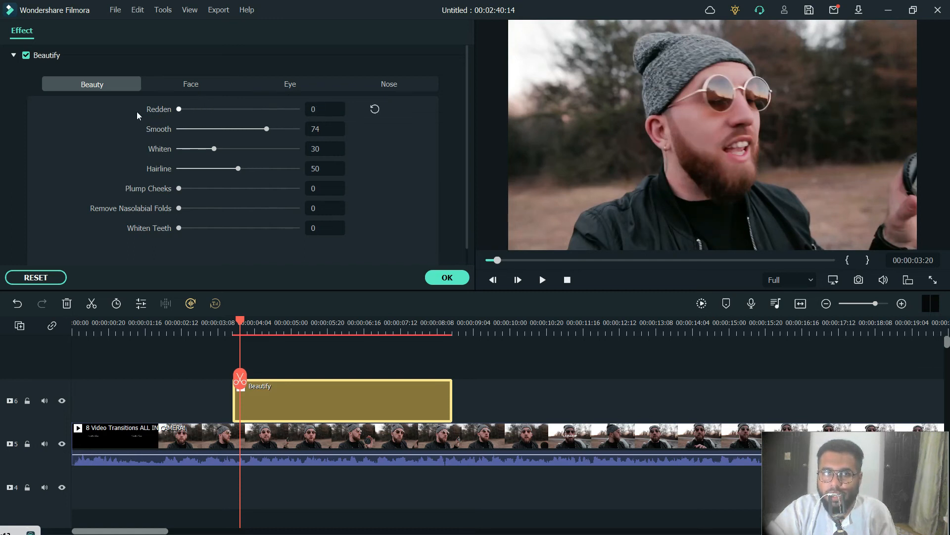
{"action": "mouse_move", "coordinate": [265, 129]}
{"action": "left_mouse_down"}
{"action": "mouse_move", "coordinate": [314, 128]}
{"action": "mouse_move", "coordinate": [259, 130]}
{"action": "left_mouse_up"}
{"action": "left_click_drag", "start_coordinate": [186, 130], "coordinate": [153, 128]}
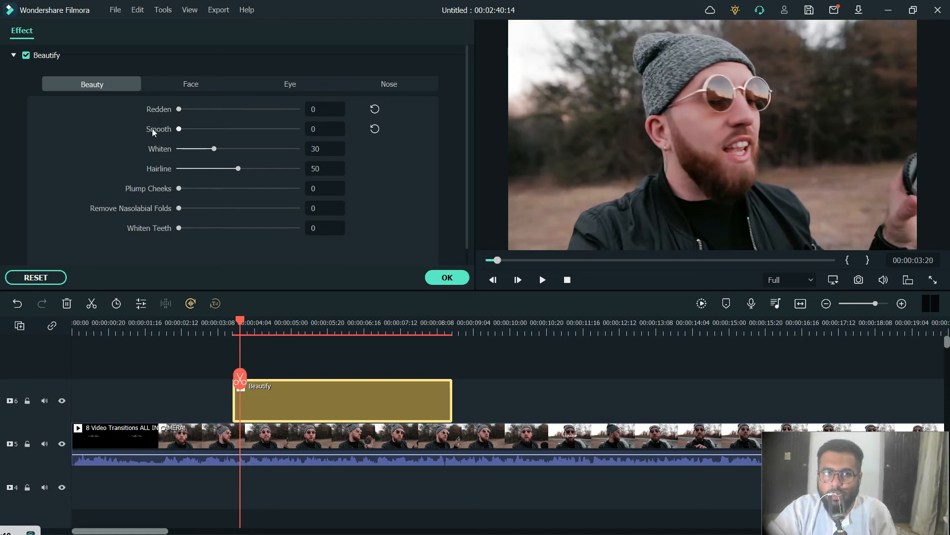
- Try Whiten at 100, set Hairline to 0 and Whiten Teeth to 100, and reduce Whiten to 0
{"action": "left_click", "coordinate": [214, 148]}
{"action": "left_click_drag", "start_coordinate": [214, 149], "coordinate": [308, 150]}
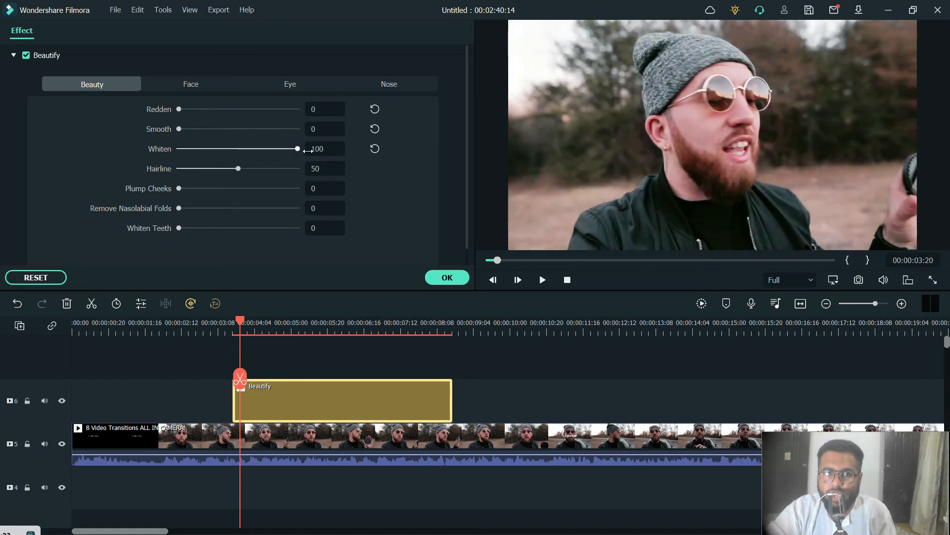
{"action": "left_click_drag", "start_coordinate": [238, 169], "coordinate": [159, 168]}
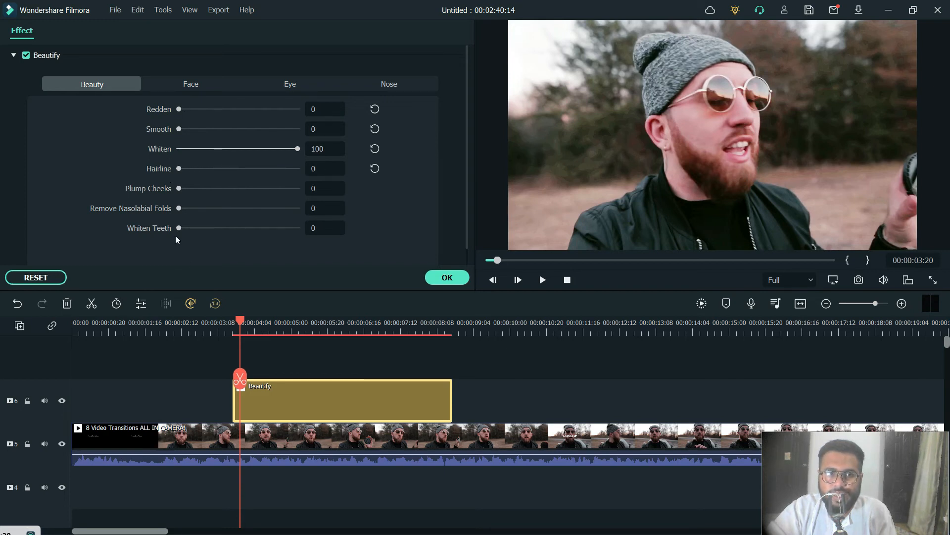
{"action": "left_click_drag", "start_coordinate": [179, 228], "coordinate": [305, 226]}
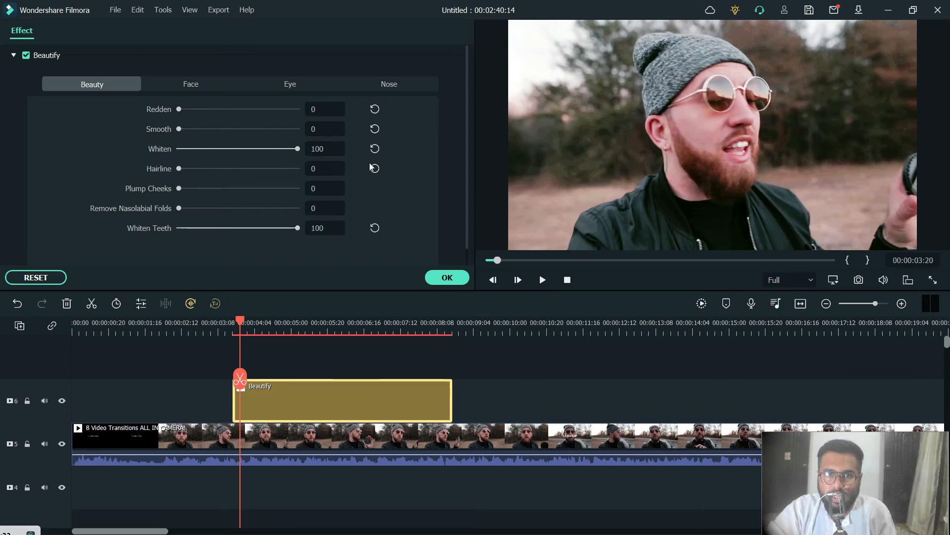
{"action": "left_click_drag", "start_coordinate": [297, 149], "coordinate": [170, 150]}
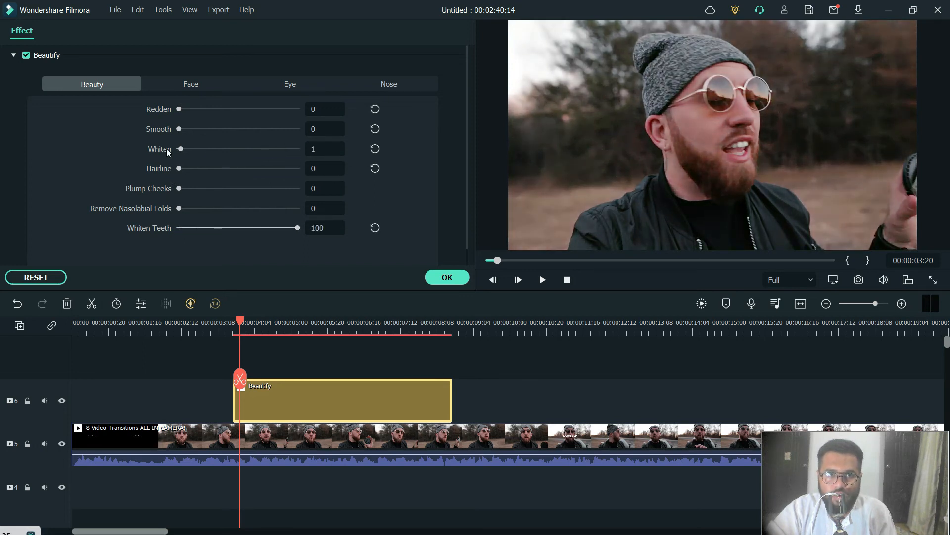
{"action": "left_click_drag", "start_coordinate": [299, 230], "coordinate": [320, 215]}
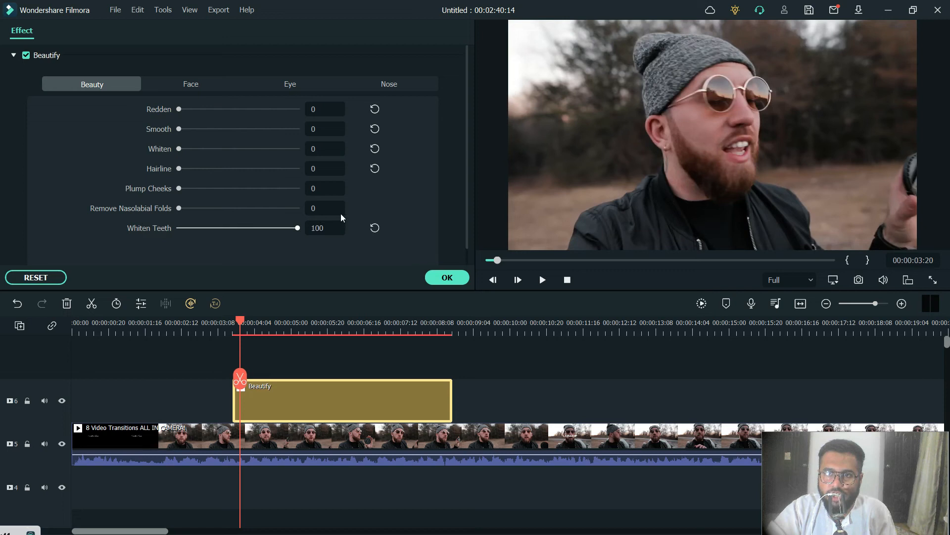
- Try the Face setting Shrink Face at 100, preview the effect at 00:00:07:04, and set Shrink Face to 61
{"action": "left_click", "coordinate": [198, 87]}
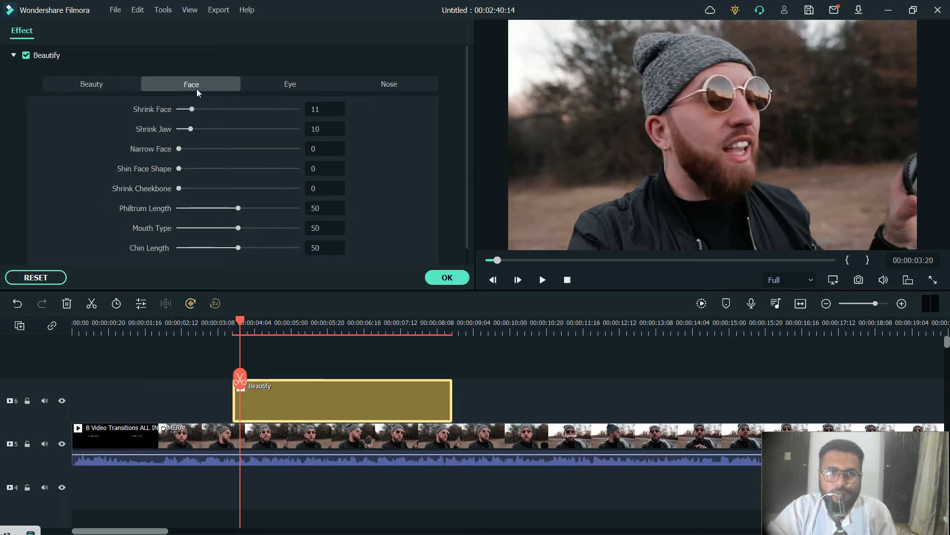
{"action": "left_click_drag", "start_coordinate": [198, 109], "coordinate": [287, 107]}
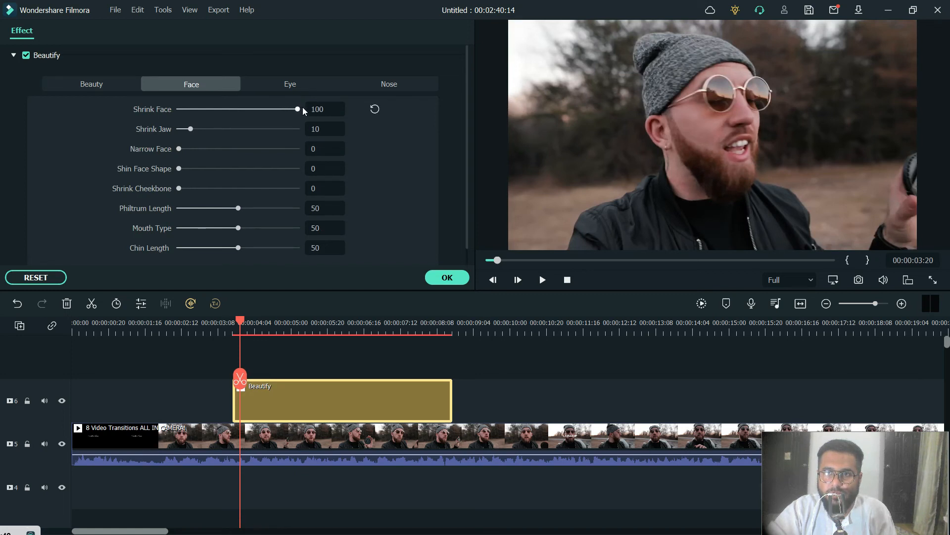
{"action": "mouse_move", "coordinate": [304, 107]}
{"action": "left_mouse_down"}
{"action": "mouse_move", "coordinate": [169, 108]}
{"action": "mouse_move", "coordinate": [307, 112]}
{"action": "left_mouse_up"}
{"action": "left_click", "coordinate": [240, 379]}
{"action": "left_click_drag", "start_coordinate": [239, 379], "coordinate": [387, 403]}
{"action": "left_click", "coordinate": [253, 109]}
- Set the Eye values Enlarge Eye to 54 and Round Eye to 100, previewing them at 00:00:07:11
{"action": "left_click", "coordinate": [279, 87]}
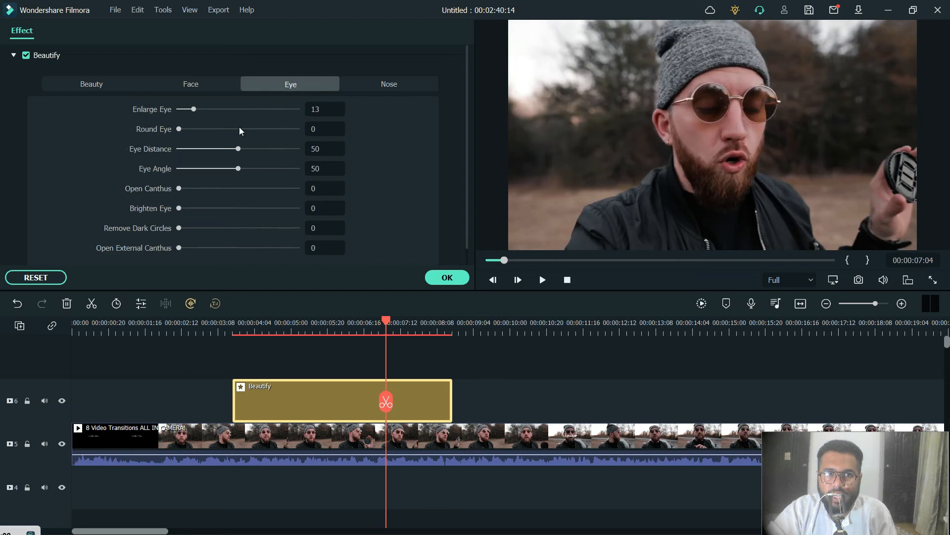
{"action": "mouse_move", "coordinate": [196, 111]}
{"action": "left_mouse_down"}
{"action": "mouse_move", "coordinate": [284, 108]}
{"action": "mouse_move", "coordinate": [201, 109]}
{"action": "left_mouse_up"}
{"action": "left_click_drag", "start_coordinate": [386, 402], "coordinate": [399, 402]}
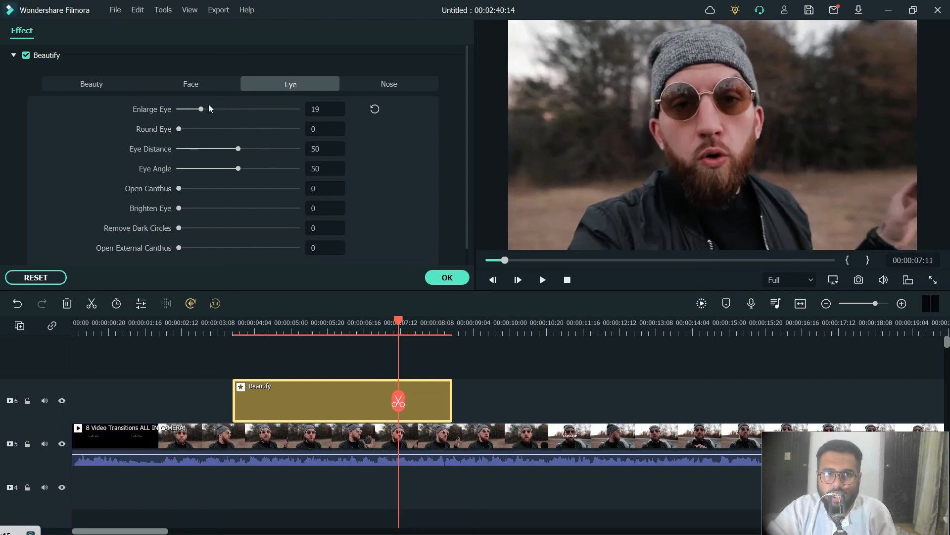
{"action": "left_click_drag", "start_coordinate": [201, 110], "coordinate": [223, 113]}
{"action": "left_click_drag", "start_coordinate": [283, 113], "coordinate": [334, 124]}
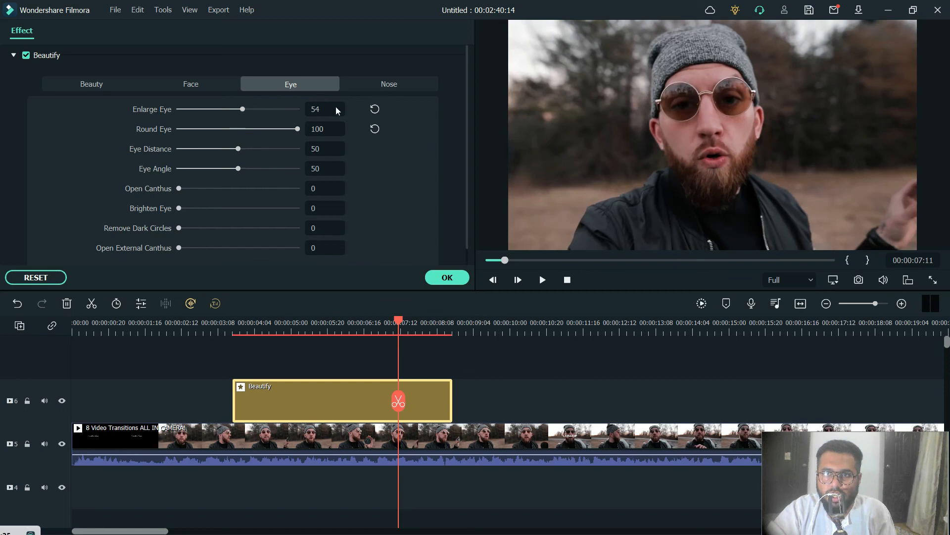
- Set Eye Distance to 6, Eye Angle to 0, Brighten Eye to 22 and Remove Dark Circles to 100
{"action": "left_click_drag", "start_coordinate": [240, 149], "coordinate": [134, 153]}
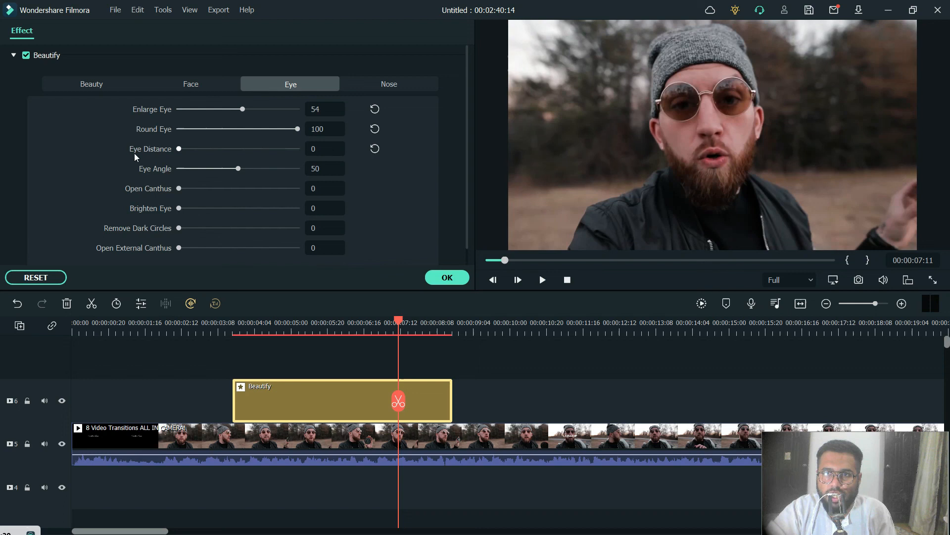
{"action": "left_click_drag", "start_coordinate": [217, 153], "coordinate": [186, 149]}
{"action": "left_click_drag", "start_coordinate": [239, 170], "coordinate": [155, 168]}
{"action": "left_click_drag", "start_coordinate": [216, 167], "coordinate": [179, 170]}
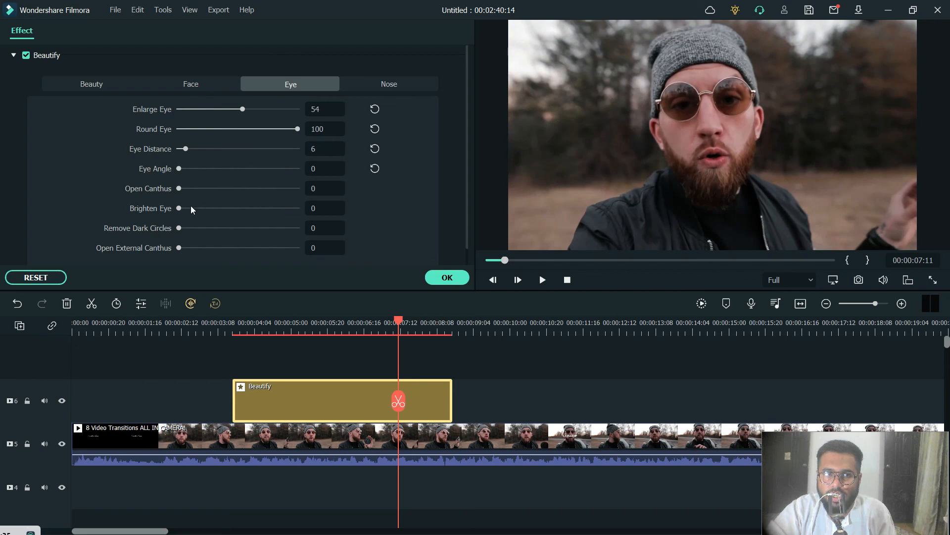
{"action": "left_click_drag", "start_coordinate": [180, 208], "coordinate": [310, 227]}
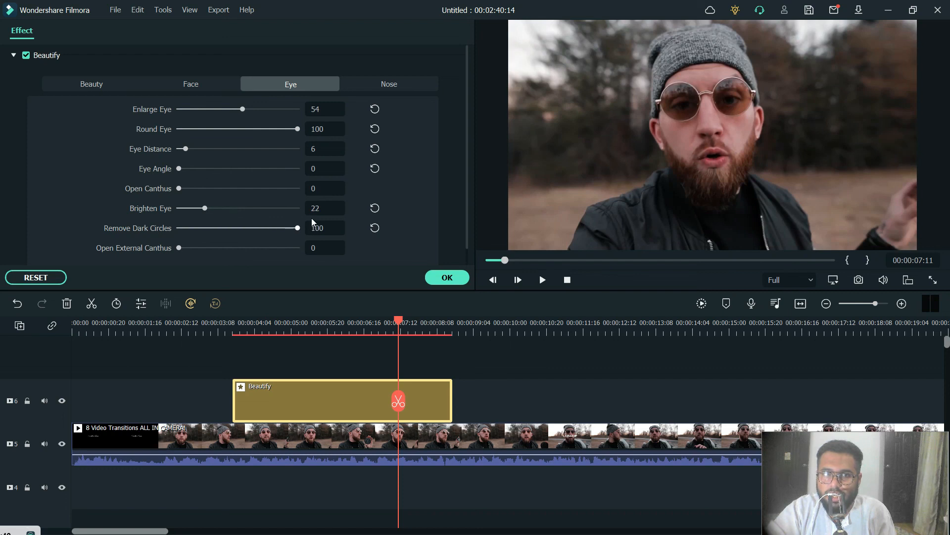
- Set the Nose values Narrow Nose to 96 and Nose Length to 0, and raise Profile Rhinoplasty to slightly above half
{"action": "left_click", "coordinate": [379, 86]}
{"action": "left_click_drag", "start_coordinate": [239, 130], "coordinate": [325, 113]}
{"action": "left_click", "coordinate": [223, 109]}
{"action": "left_click_drag", "start_coordinate": [167, 119], "coordinate": [293, 111]}
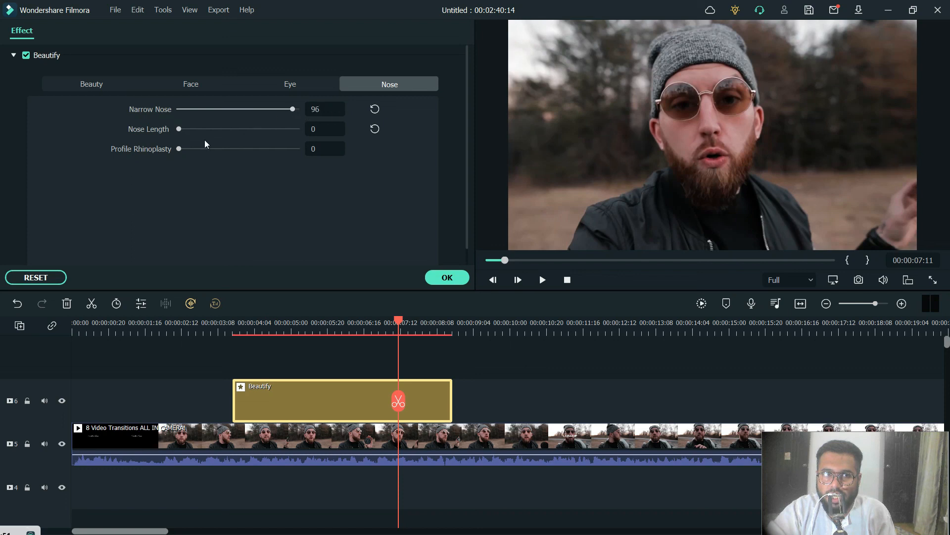
{"action": "left_click_drag", "start_coordinate": [179, 148], "coordinate": [248, 148]}
- Lower the Face setting Chin Length to its minimum and review the Beauty settings again
{"action": "left_click", "coordinate": [286, 83]}
{"action": "left_click", "coordinate": [217, 85]}
{"action": "scroll", "coordinate": [225, 173], "scroll_direction": "down", "scroll_amount": 1}
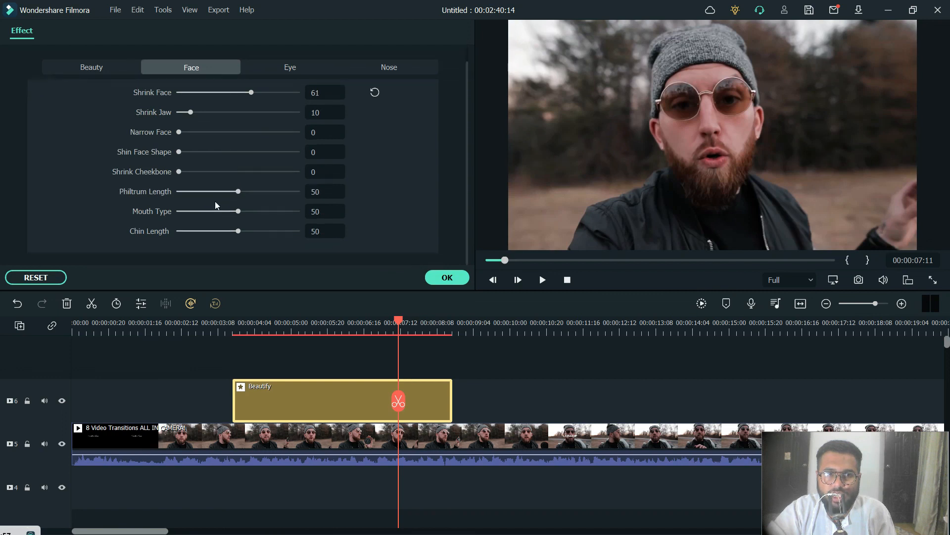
{"action": "left_click_drag", "start_coordinate": [240, 231], "coordinate": [117, 239]}
{"action": "left_click", "coordinate": [98, 71]}
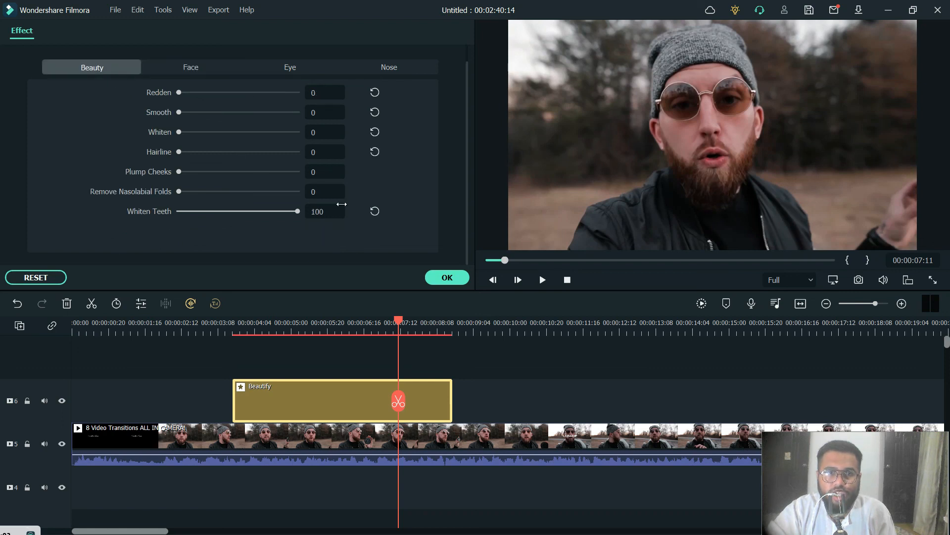
- Switch to Notepad and highlight the "Other minor enhancements and bug fixes" item and the whole list of release notes for review
{"action": "key", "text": "alt+Tab"}
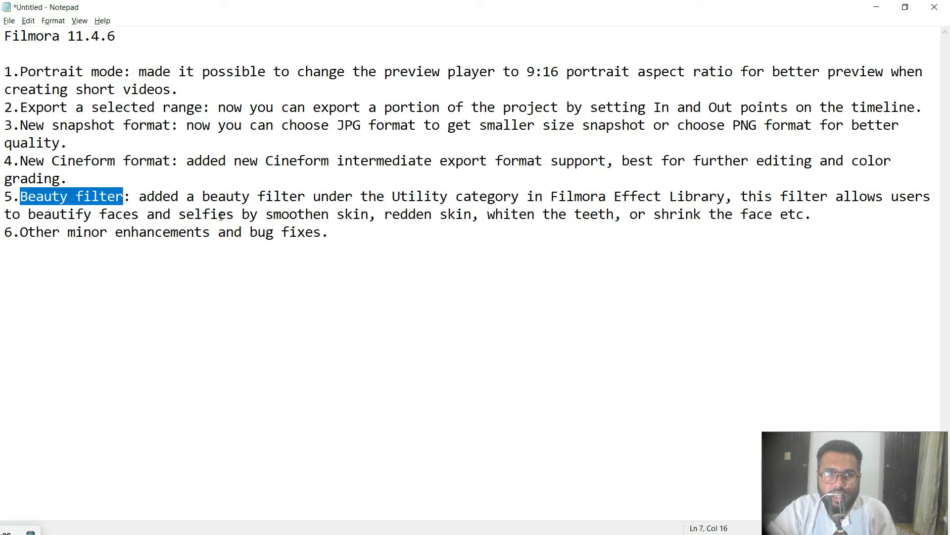
{"action": "left_click_drag", "start_coordinate": [63, 234], "coordinate": [163, 233]}
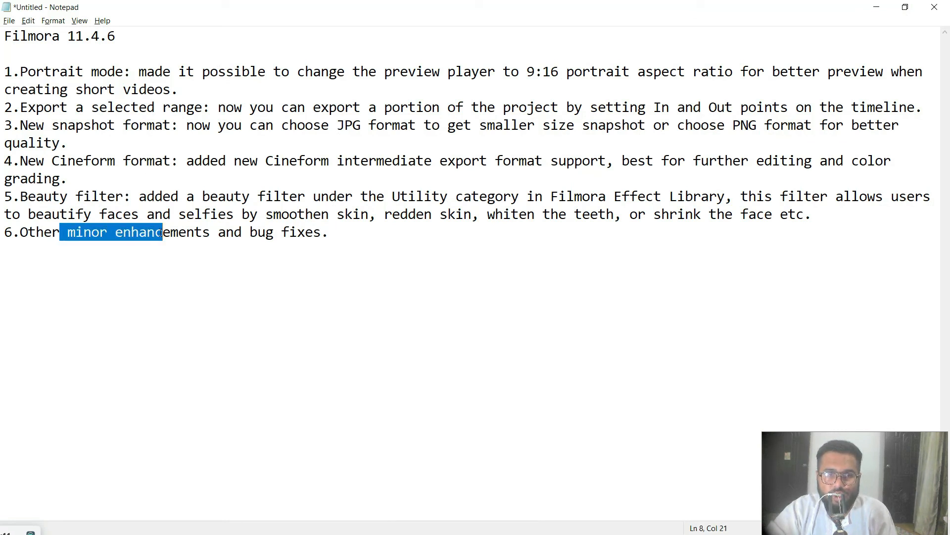
{"action": "left_click", "coordinate": [202, 232]}
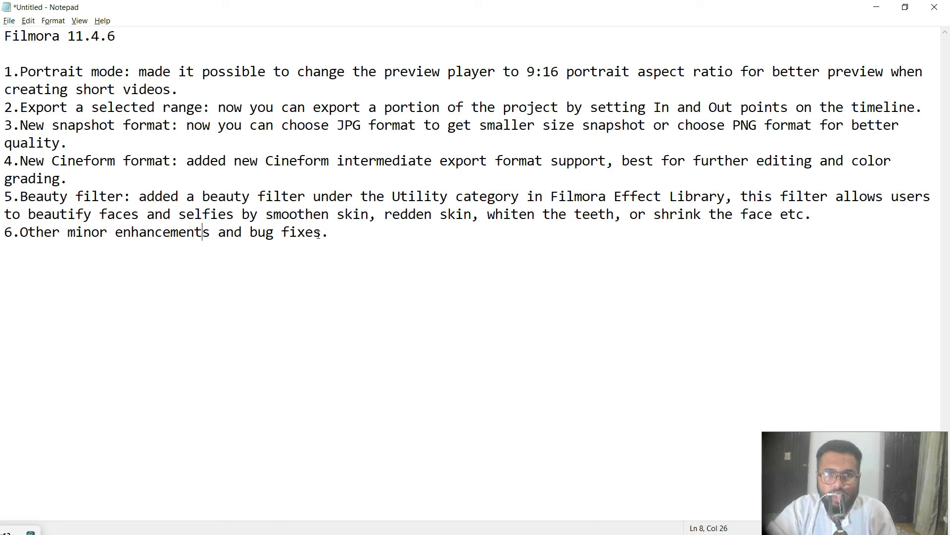
{"action": "left_click_drag", "start_coordinate": [335, 232], "coordinate": [4, 36]}
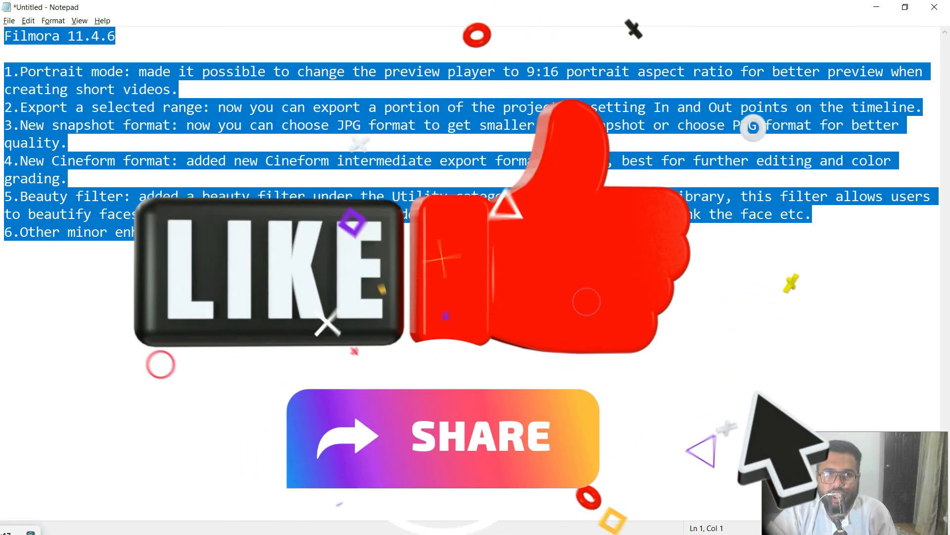
{"action": "left_click_drag", "start_coordinate": [4, 36], "coordinate": [335, 231]}
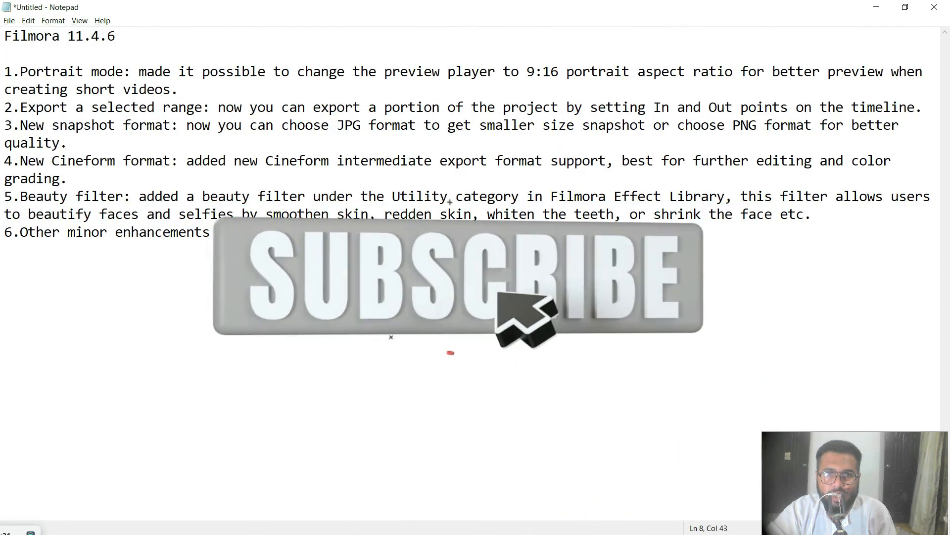